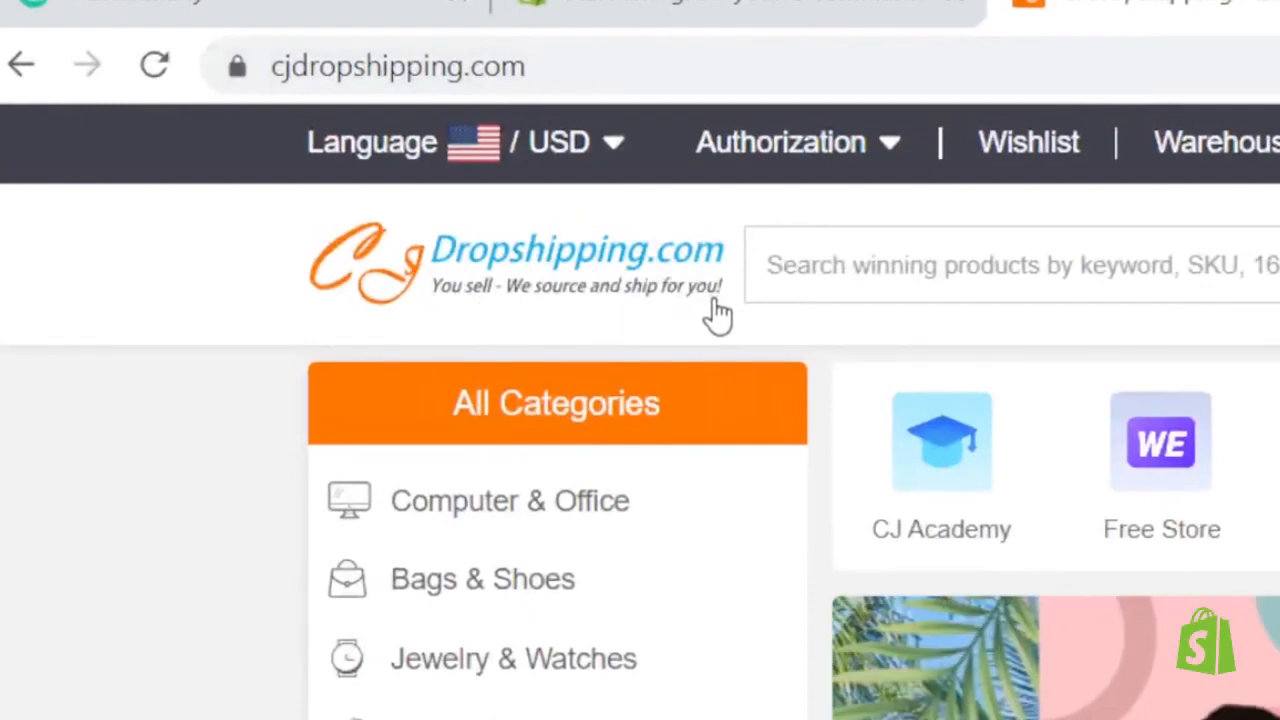
# - Log in to the Shopify account and open the store's admin page
pyautogui.click(880, 286)
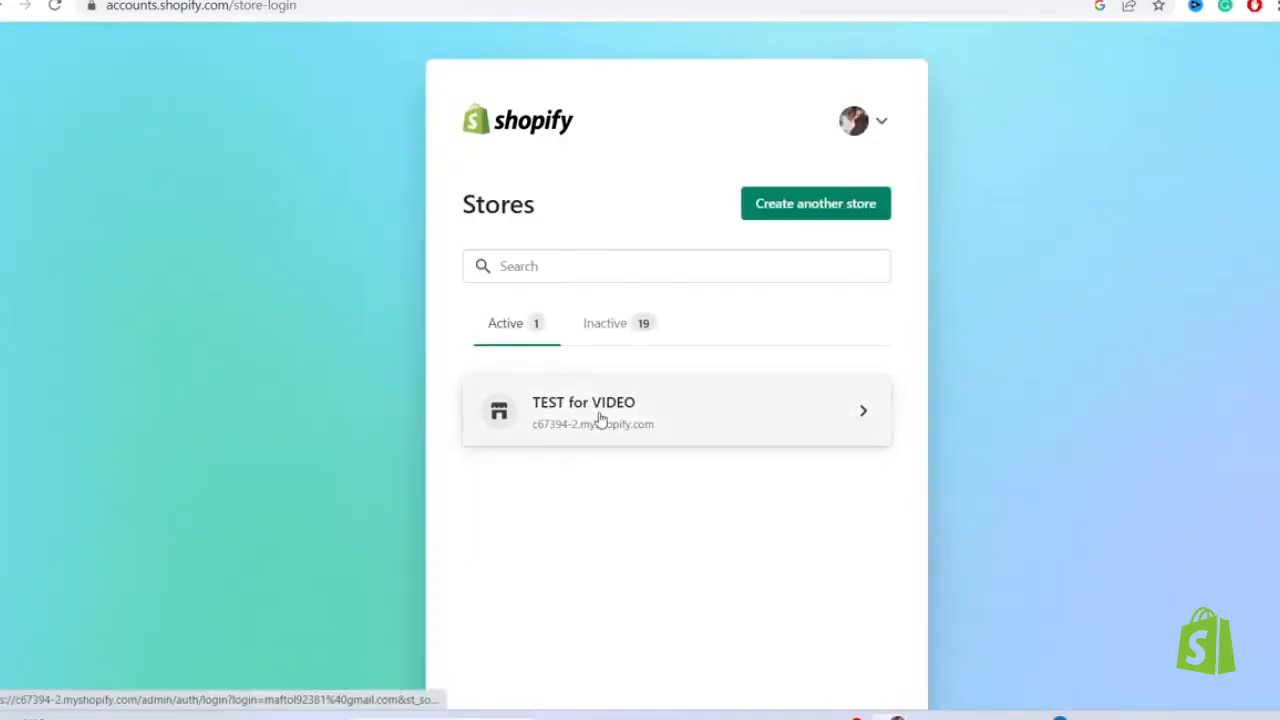
pyautogui.click(600, 418)
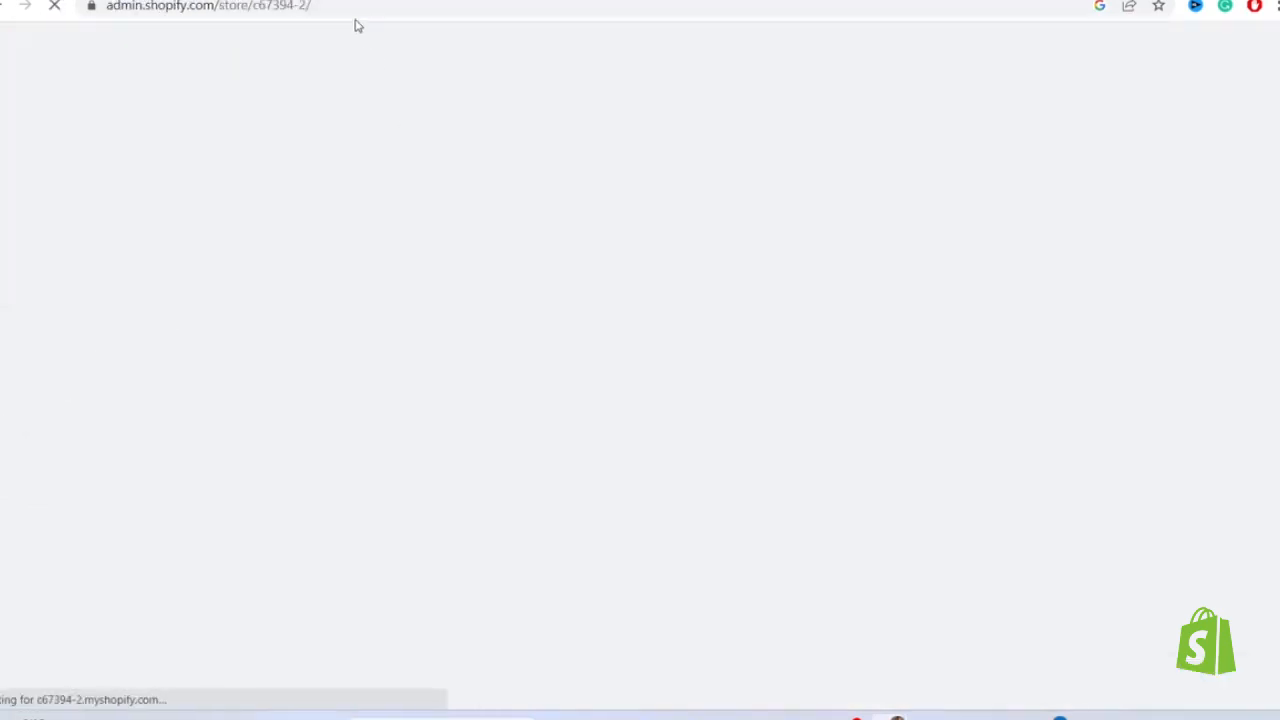
pyautogui.doubleClick(337, 6)
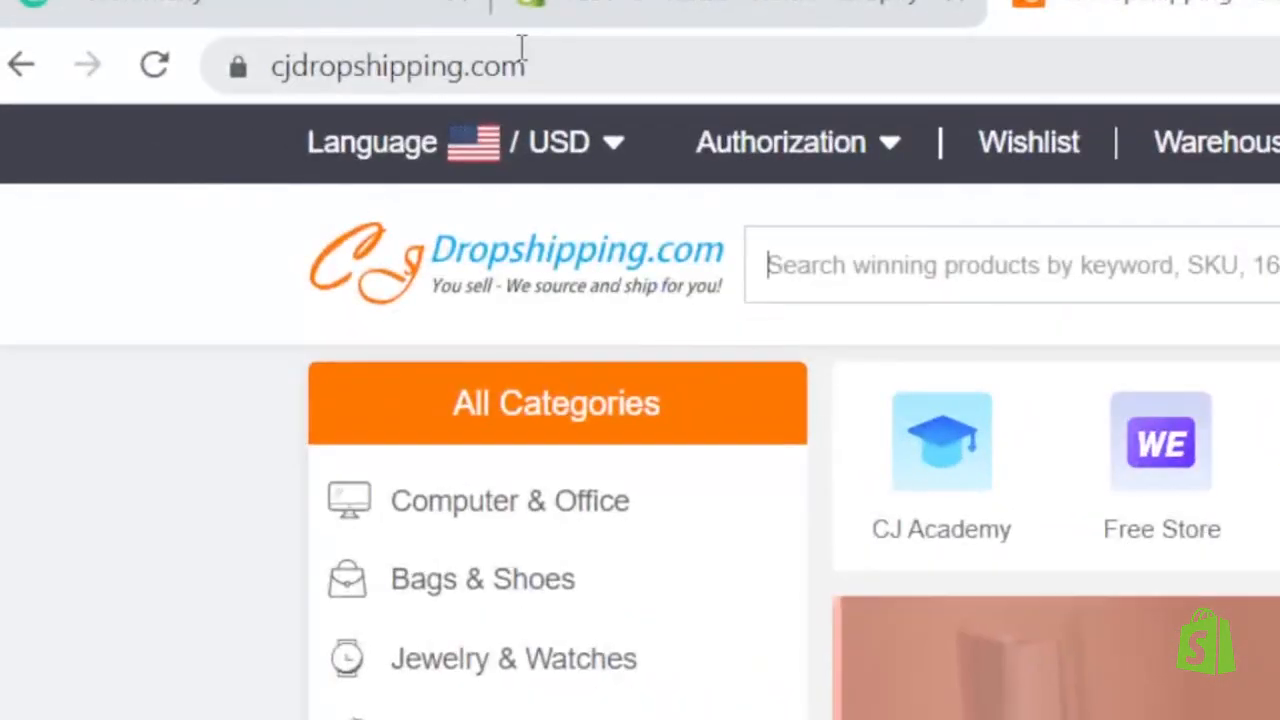
# - Switch to the CJdropshipping site and register an account using Google sign-up
pyautogui.click(548, 44)
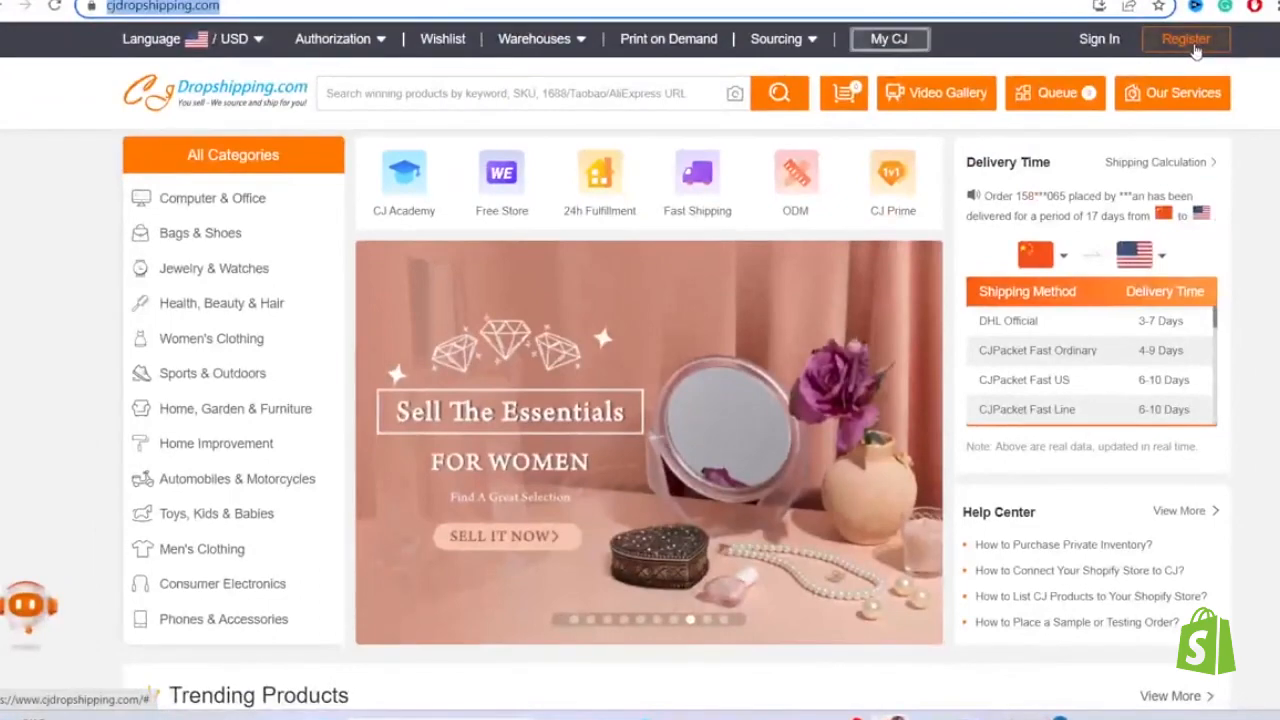
pyautogui.click(1193, 45)
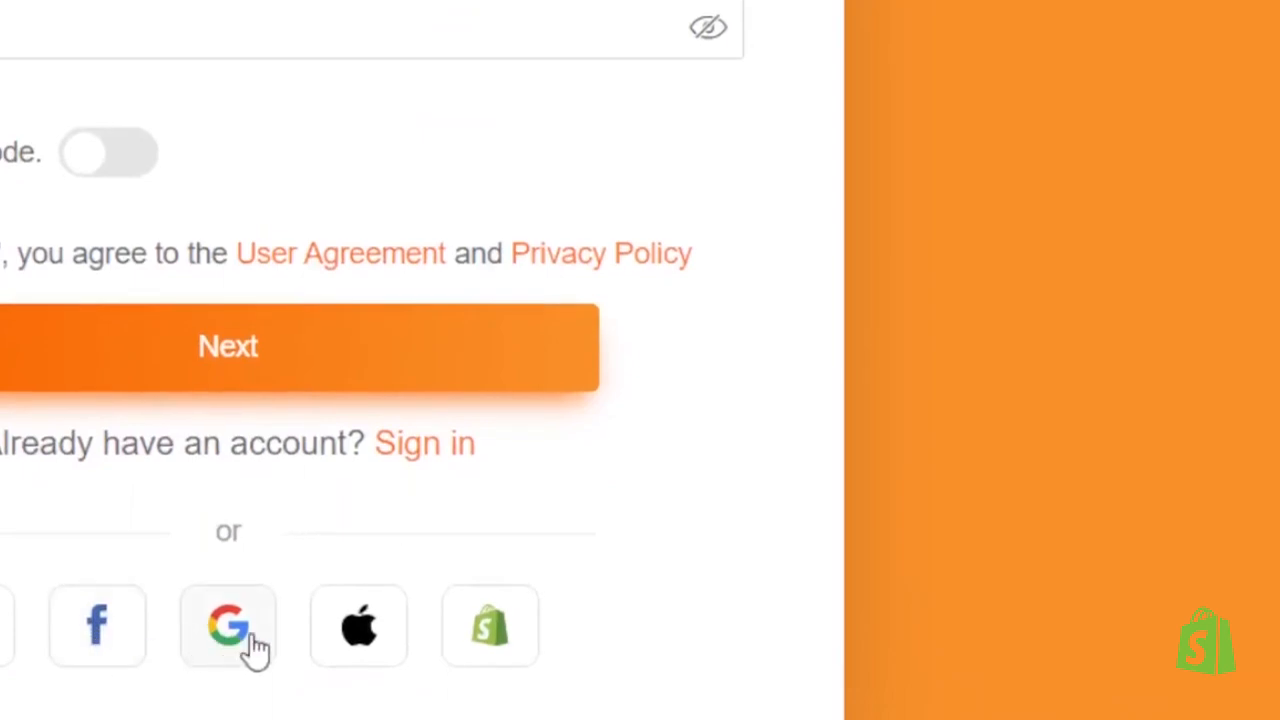
pyautogui.click(253, 638)
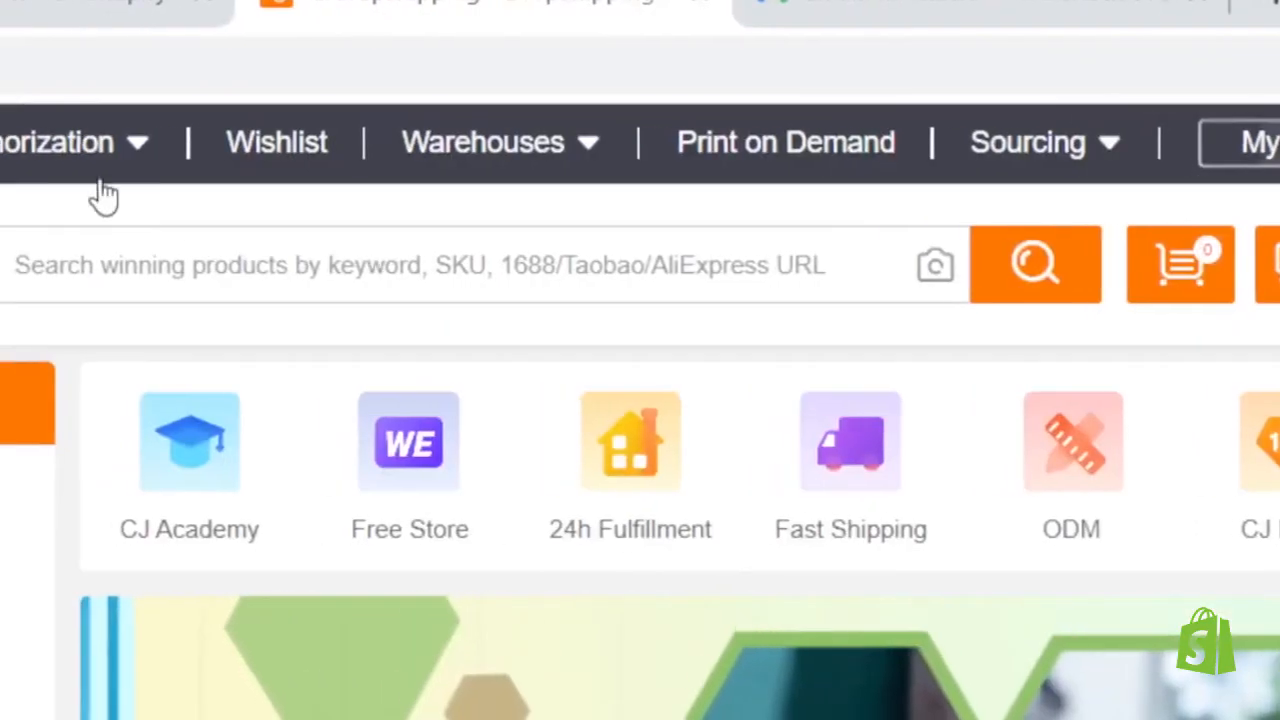
# - Add a Shopify store under CJ's store authorization and continue to the CJdropshipping app from its Shopify App Store page
pyautogui.moveTo(335, 42)
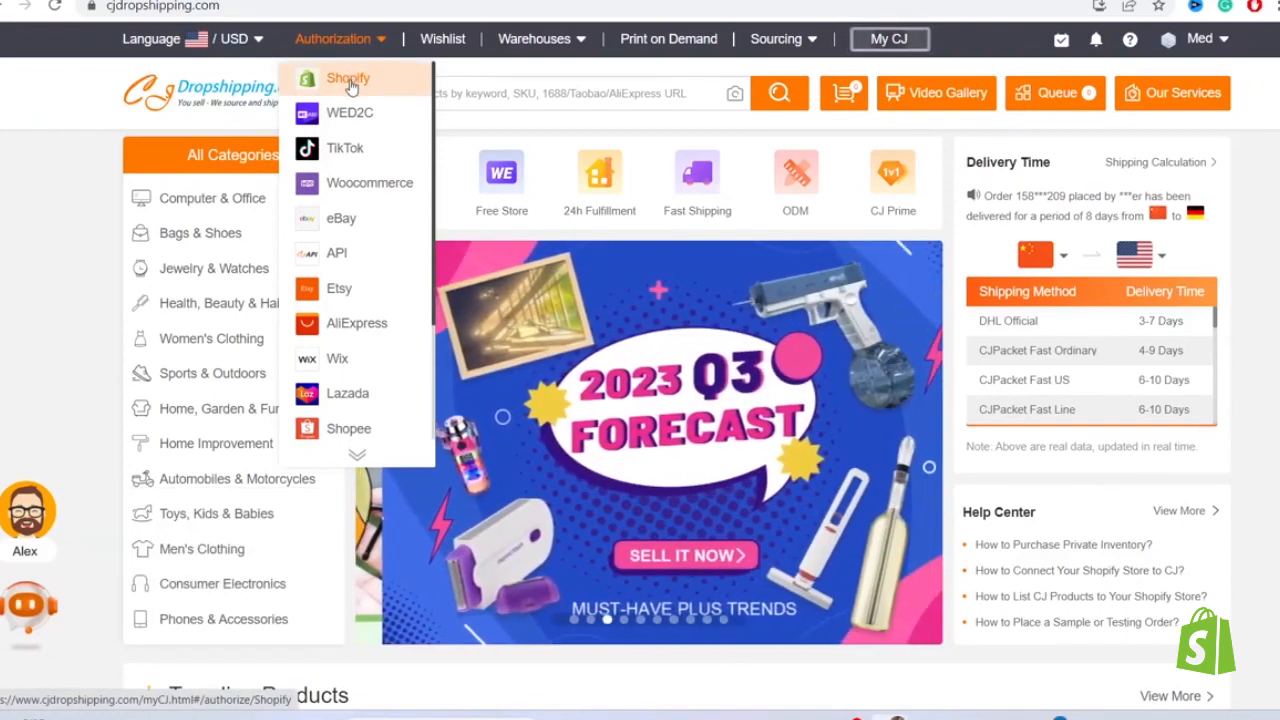
pyautogui.click(350, 84)
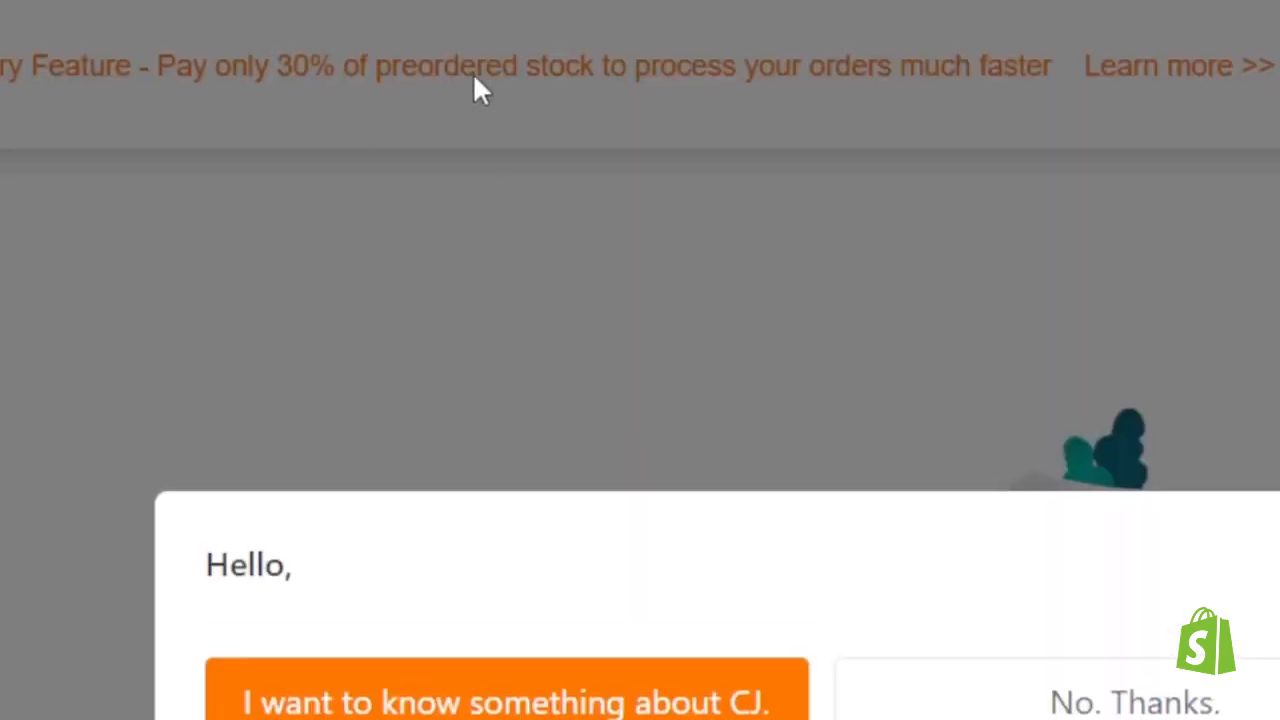
pyautogui.click(1244, 420)
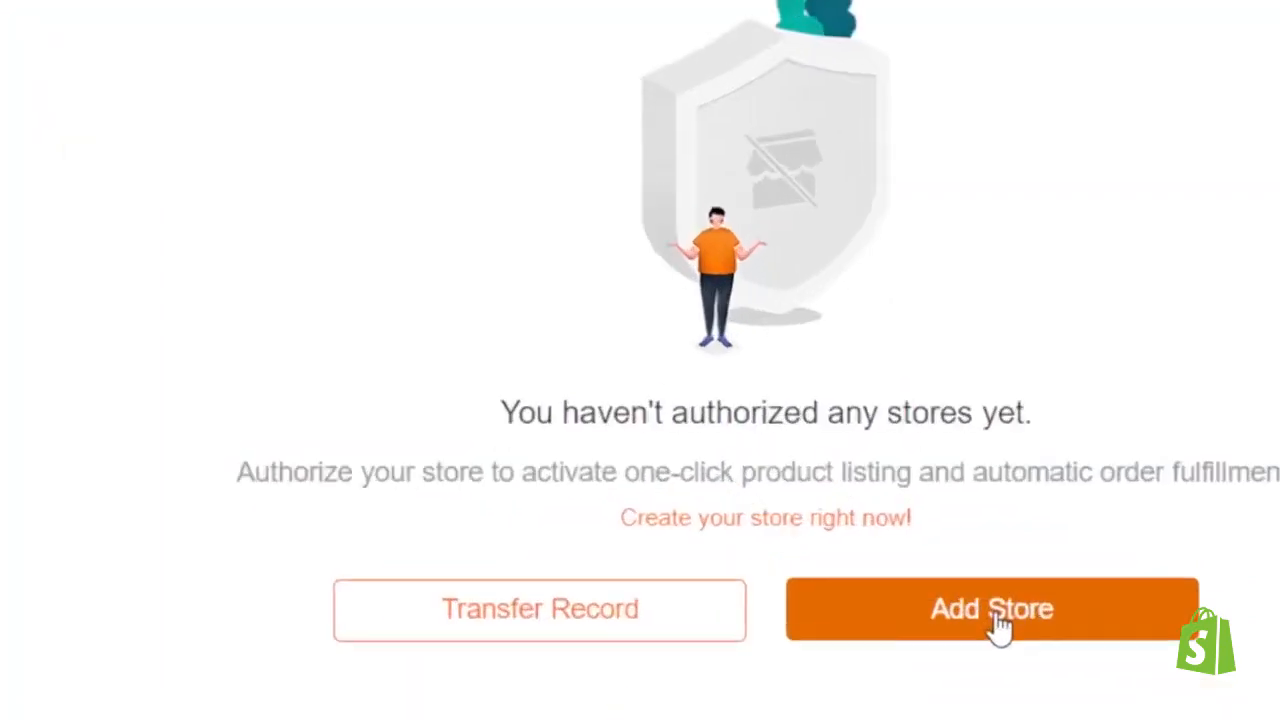
pyautogui.click(1000, 626)
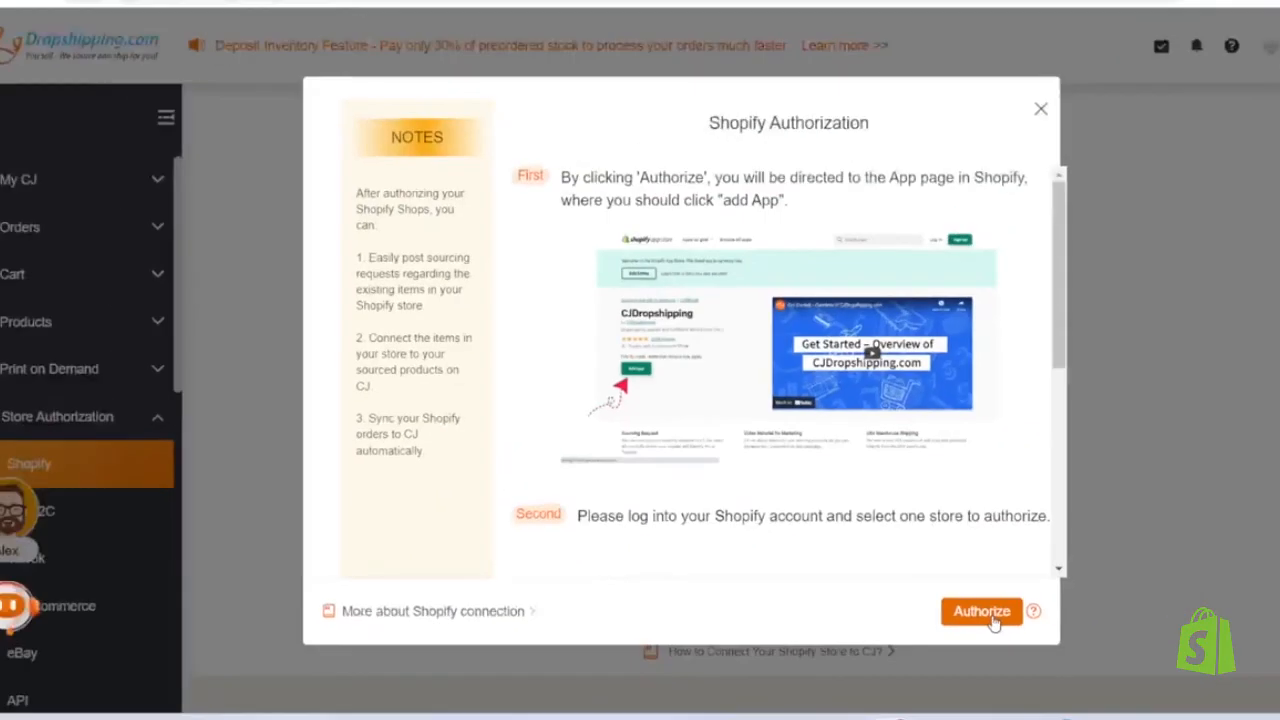
pyautogui.click(992, 616)
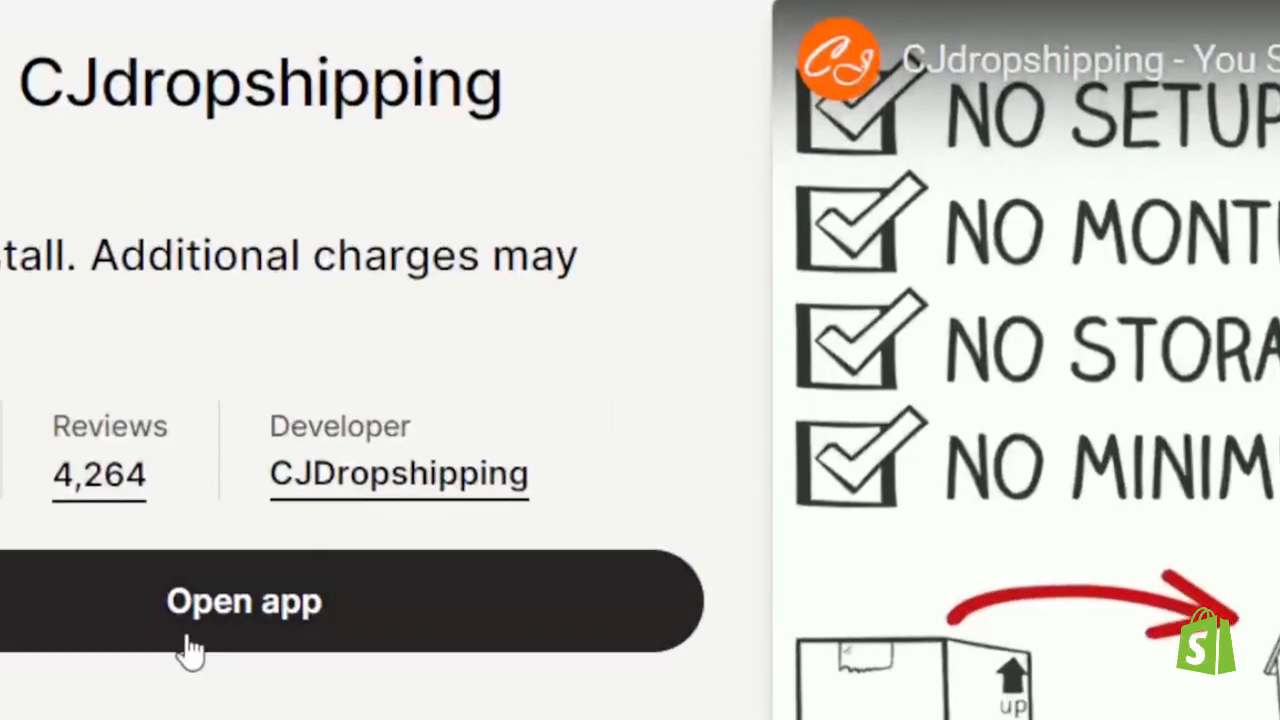
pyautogui.click(214, 436)
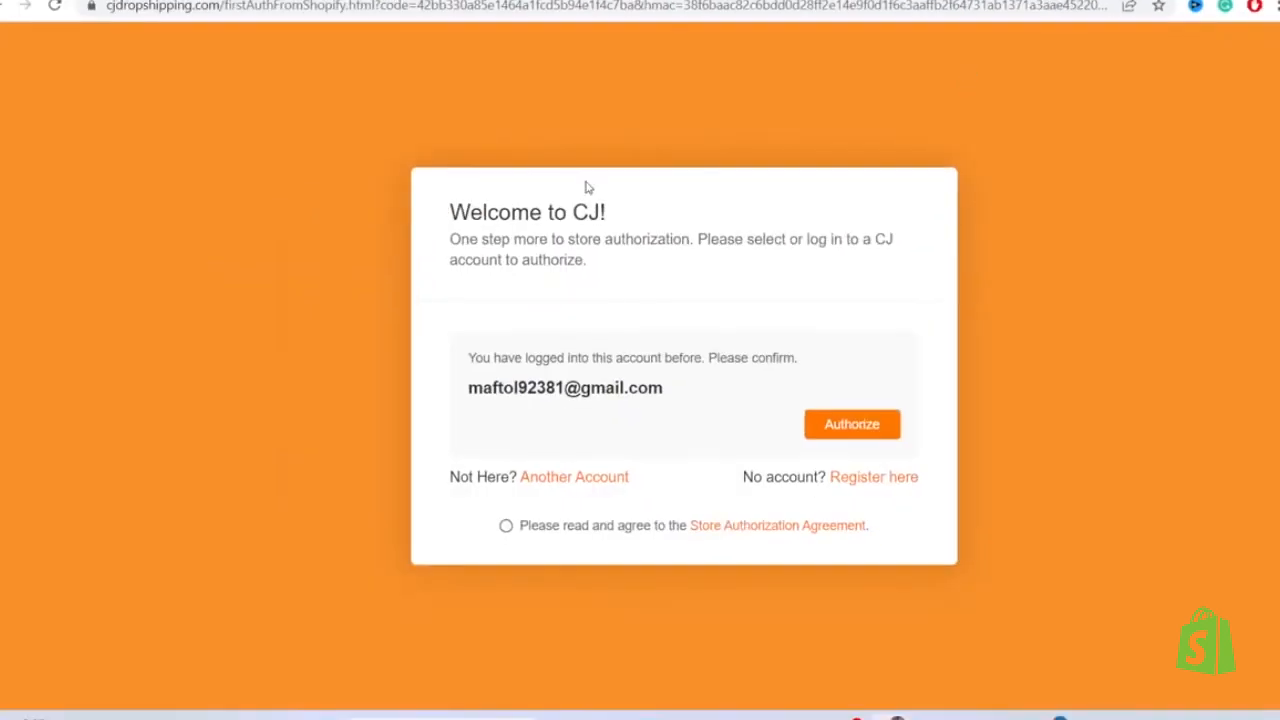
# - Authorize the Shopify store for the logged-in CJ account, accept the Store Authorization Agreement and dismiss the assistant popup
pyautogui.moveTo(423, 160); pyautogui.dragTo(835, 478)
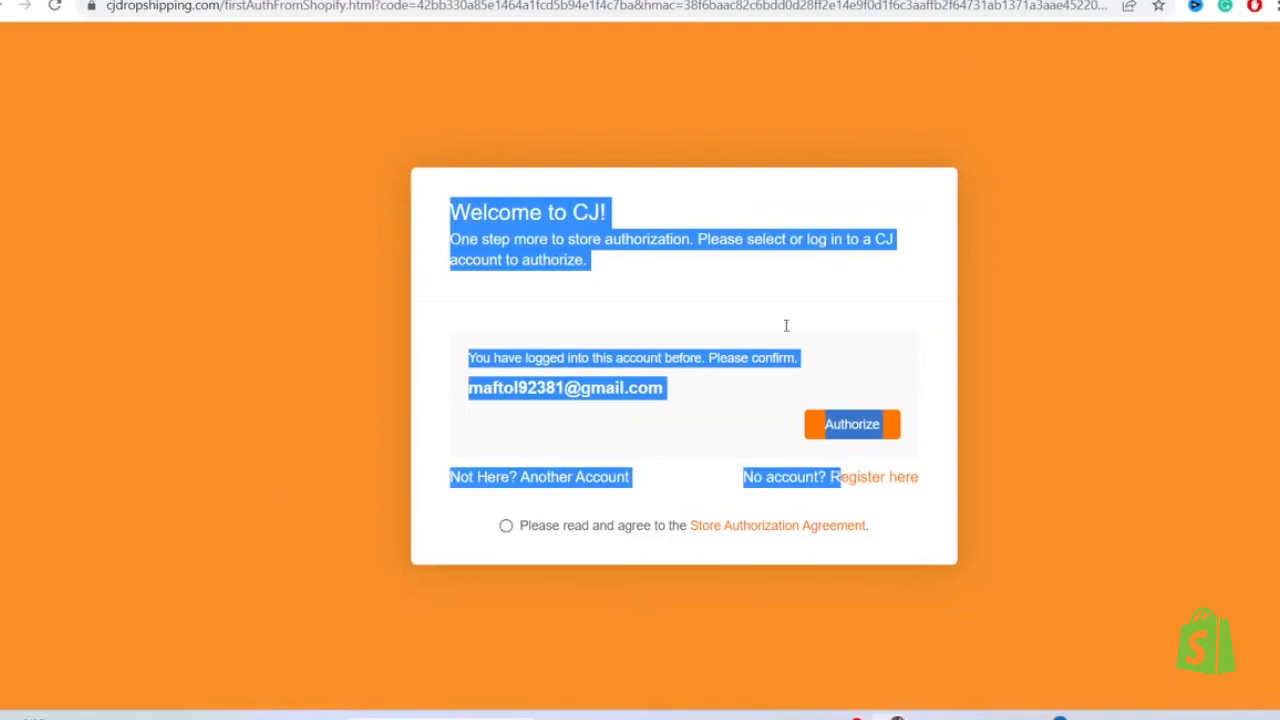
pyautogui.click(779, 293)
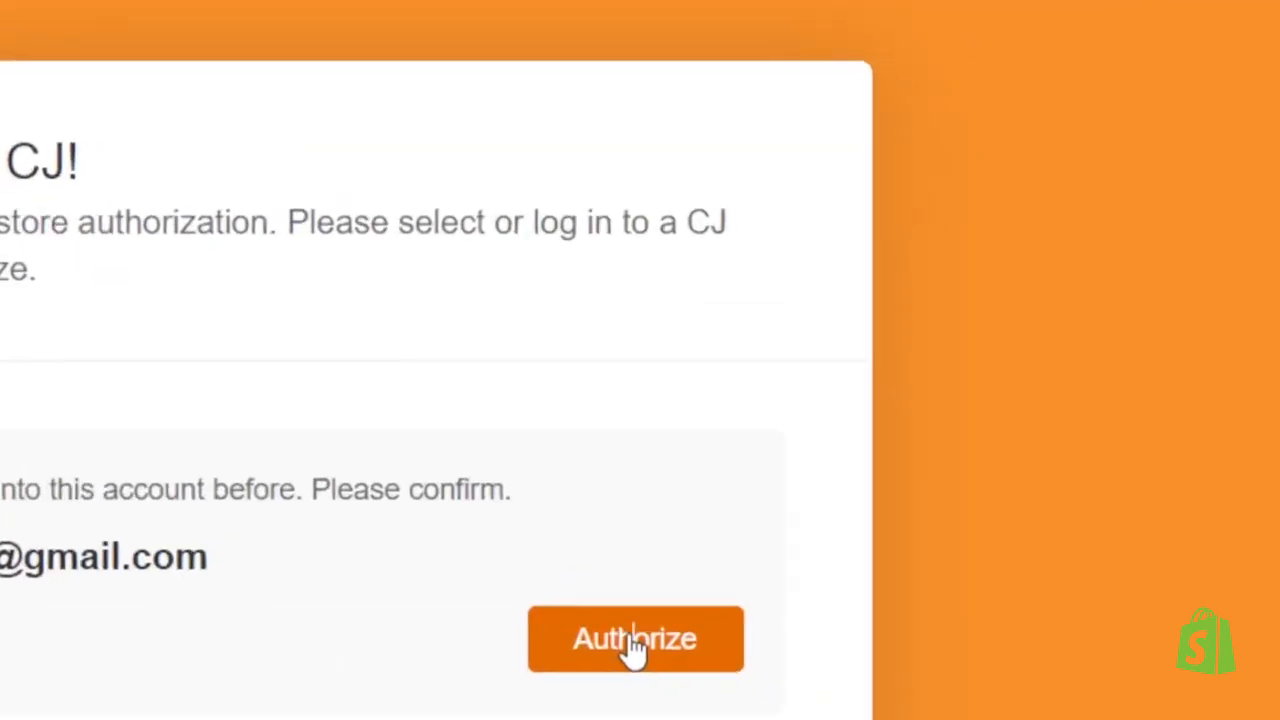
pyautogui.click(852, 424)
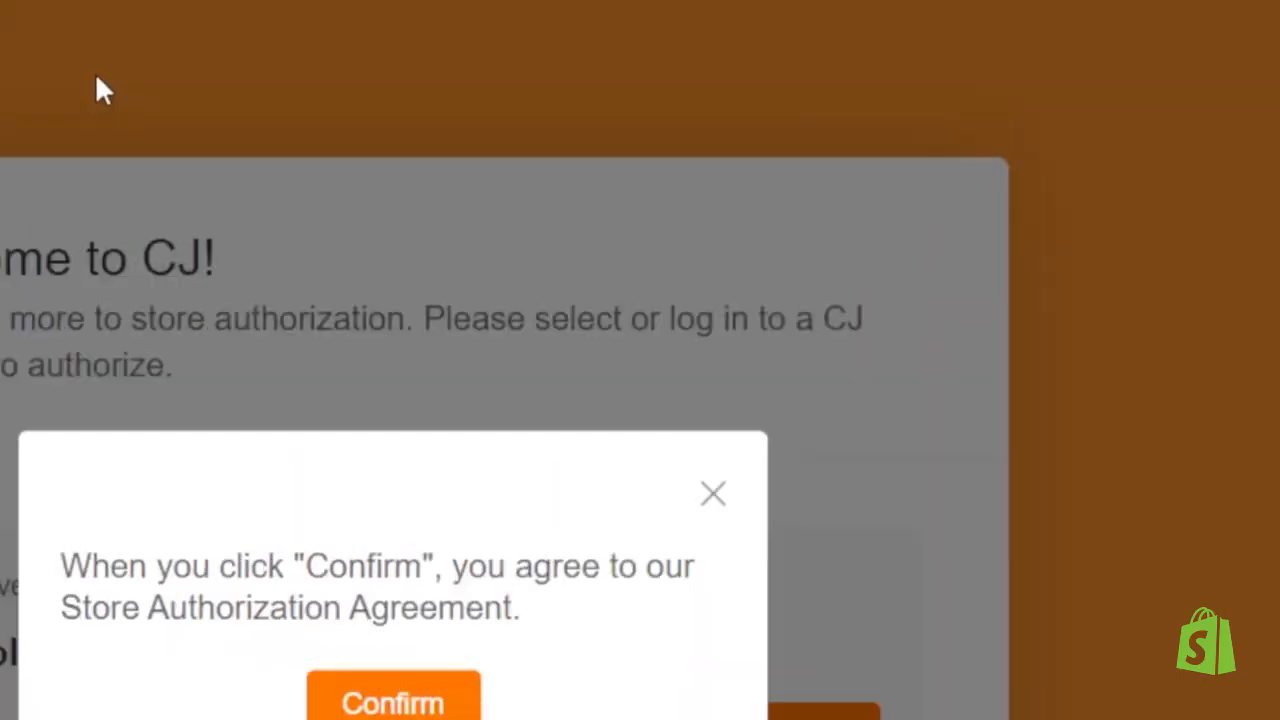
pyautogui.click(397, 640)
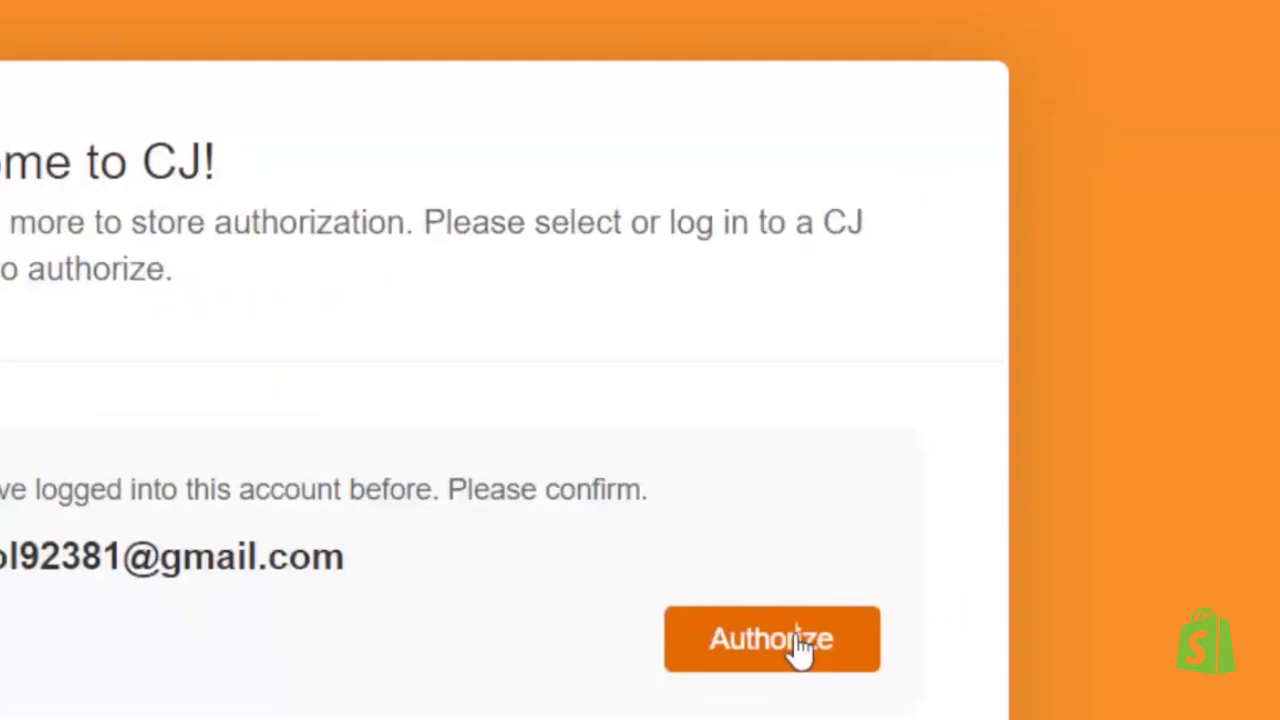
pyautogui.click(800, 642)
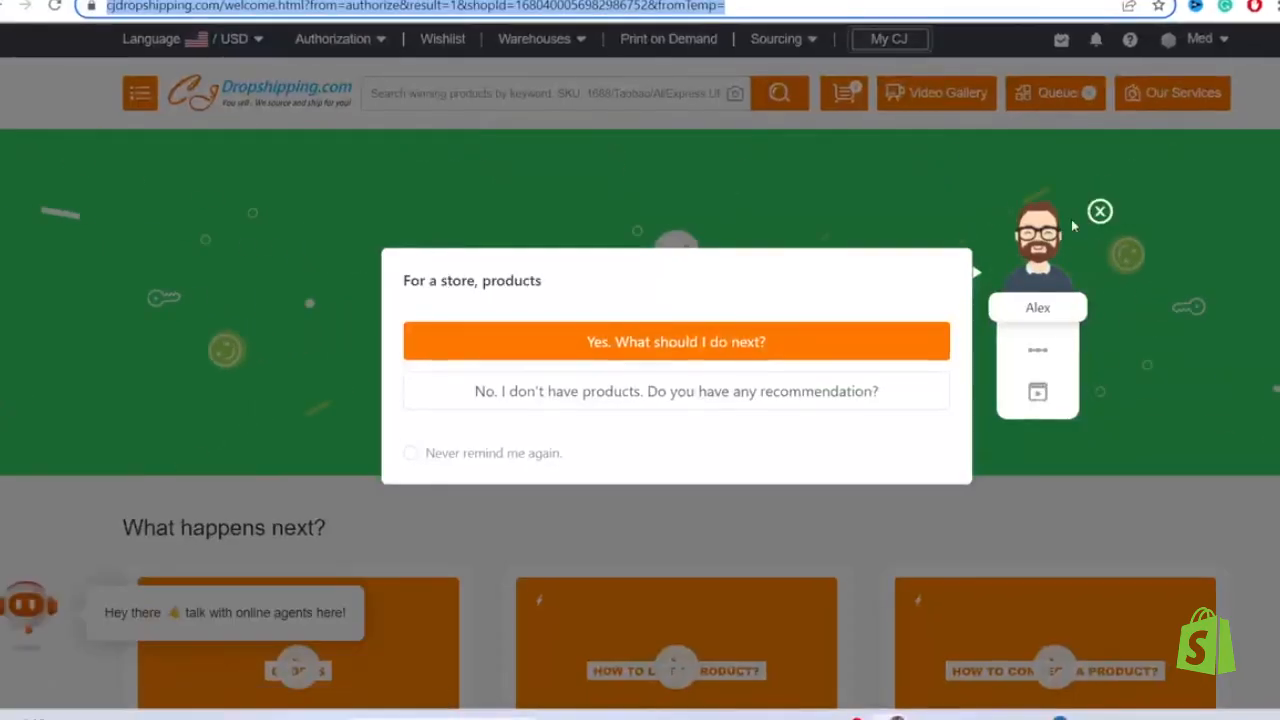
pyautogui.click(1100, 211)
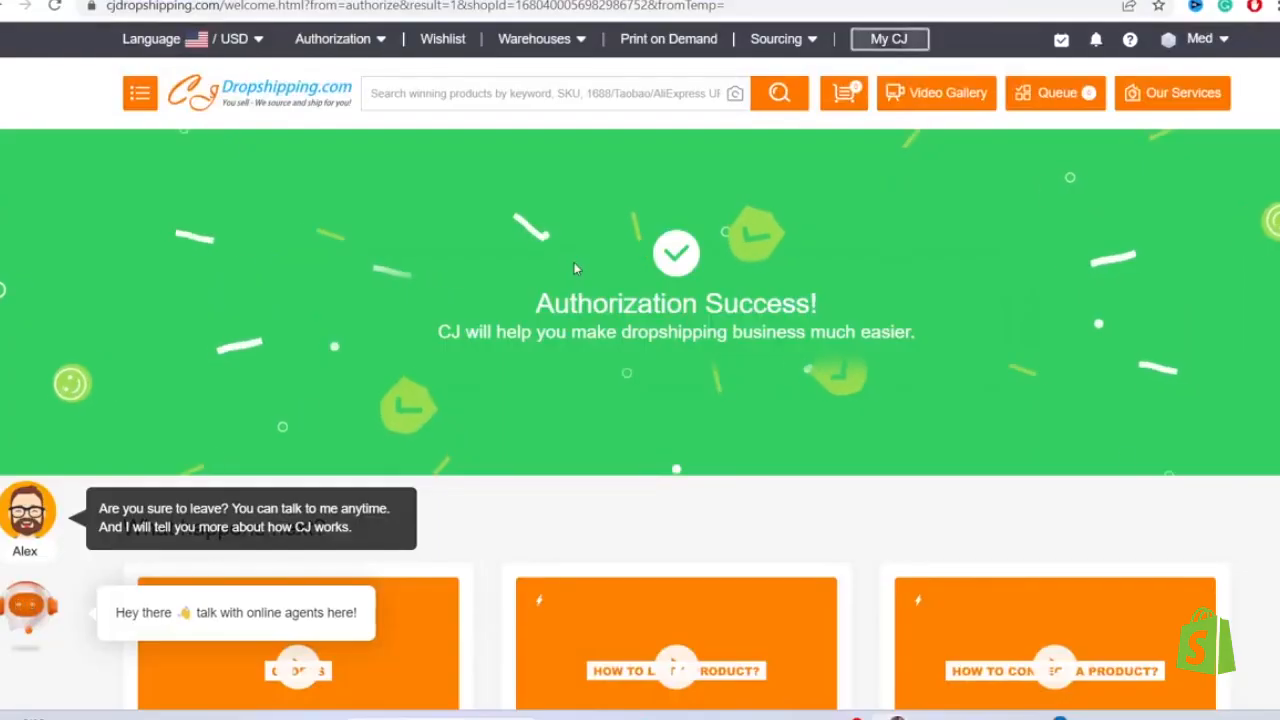
# - Open the CJ product homepage from the authorization page's quick-start options and dismiss the welcome assistant
pyautogui.moveTo(456, 293); pyautogui.dragTo(660, 330)
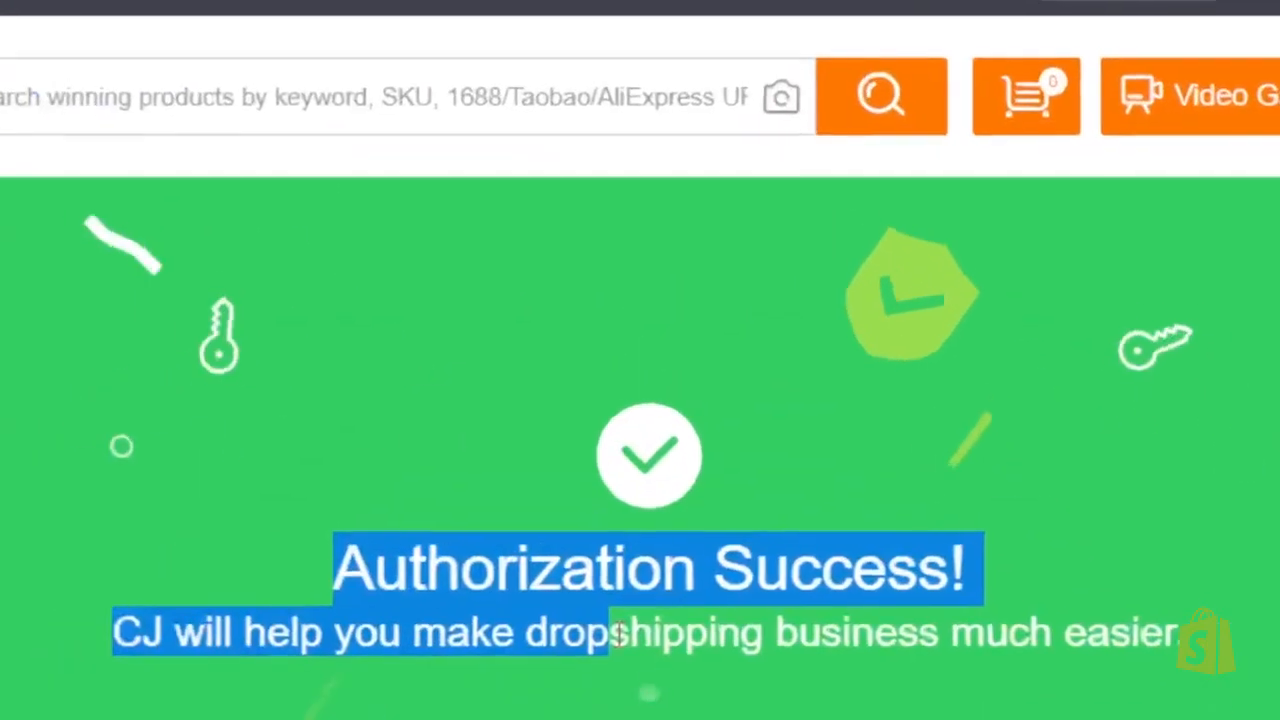
pyautogui.moveTo(619, 633); pyautogui.dragTo(1247, 648)
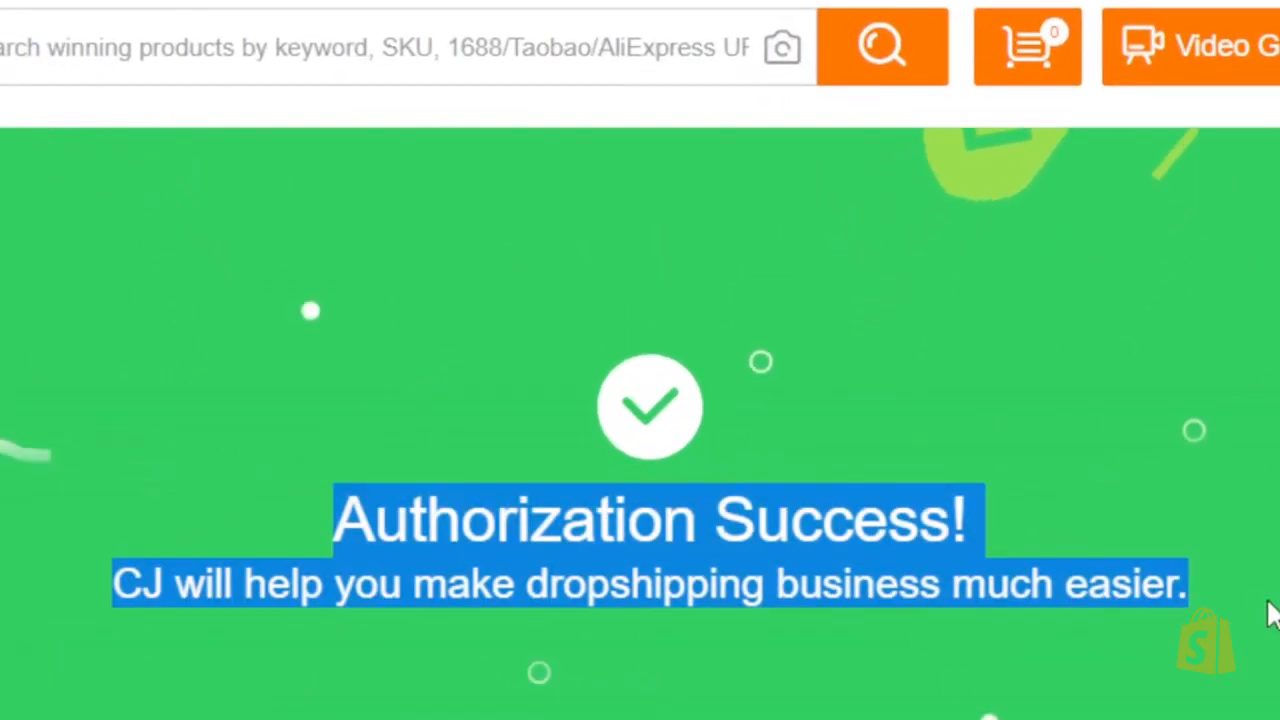
pyautogui.click(1122, 248)
pyautogui.scroll(-5, 640, 400)
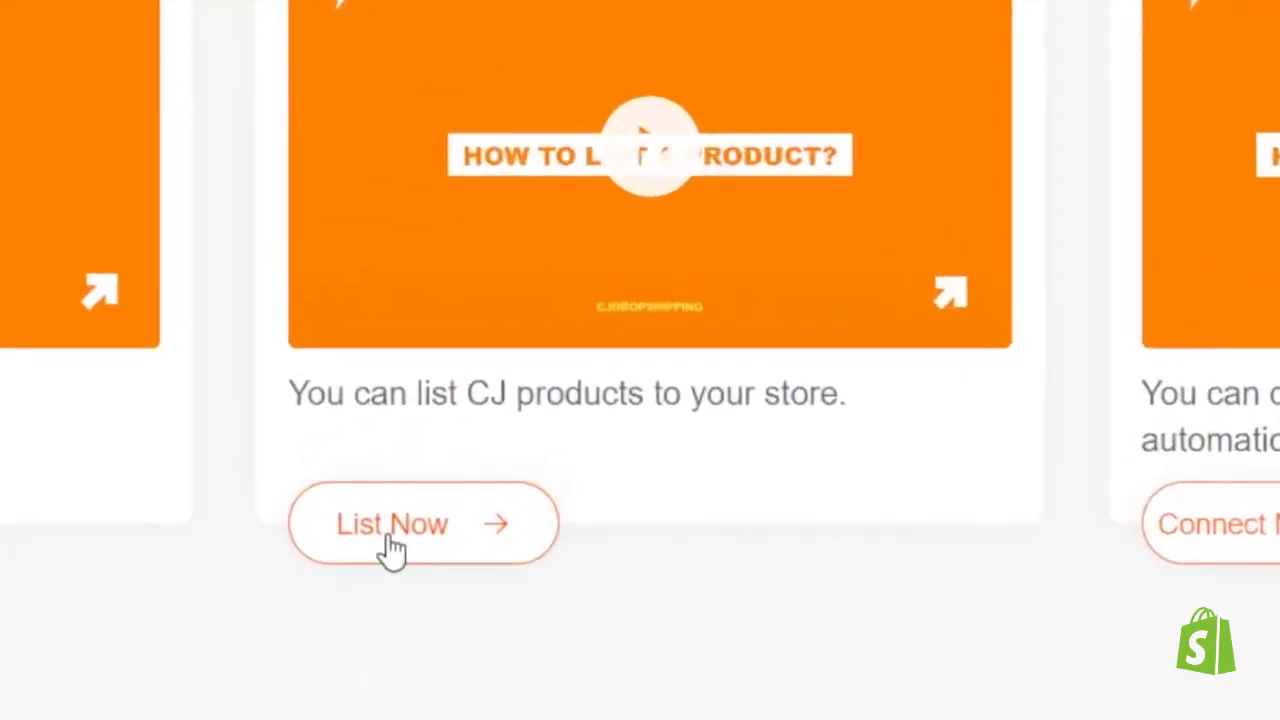
pyautogui.click(392, 548)
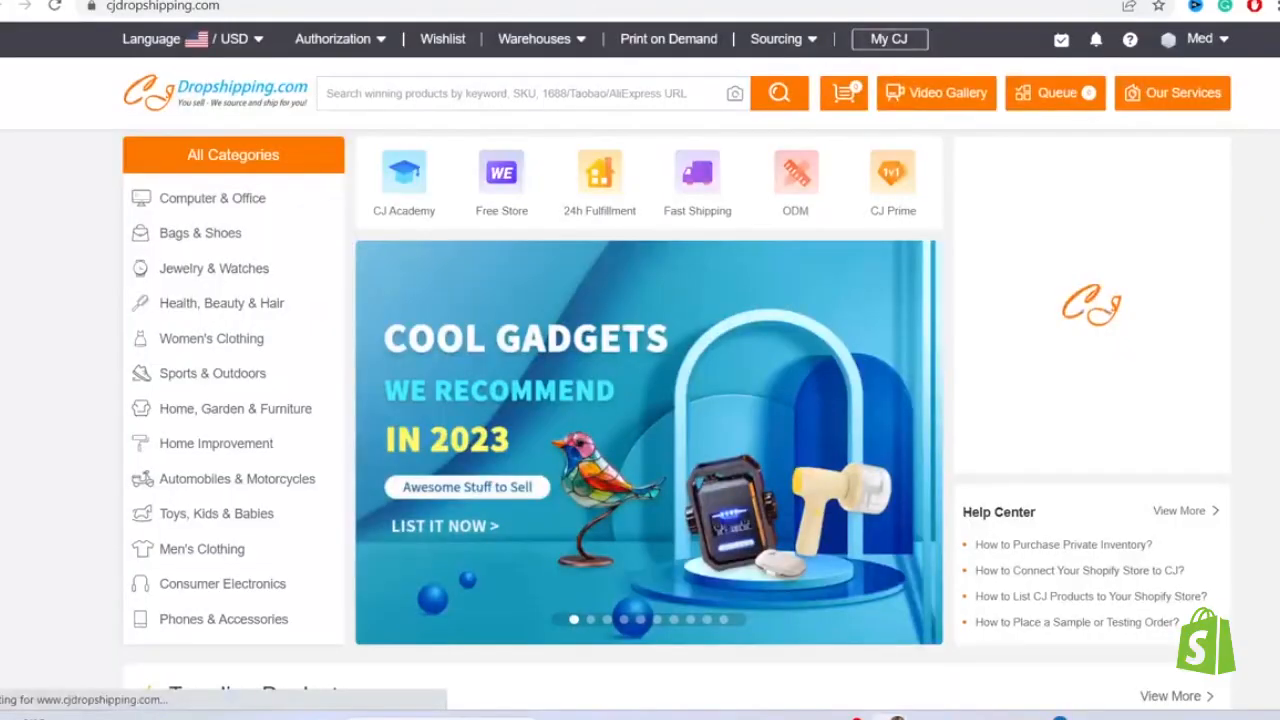
pyautogui.scroll(-5, 1105, 215)
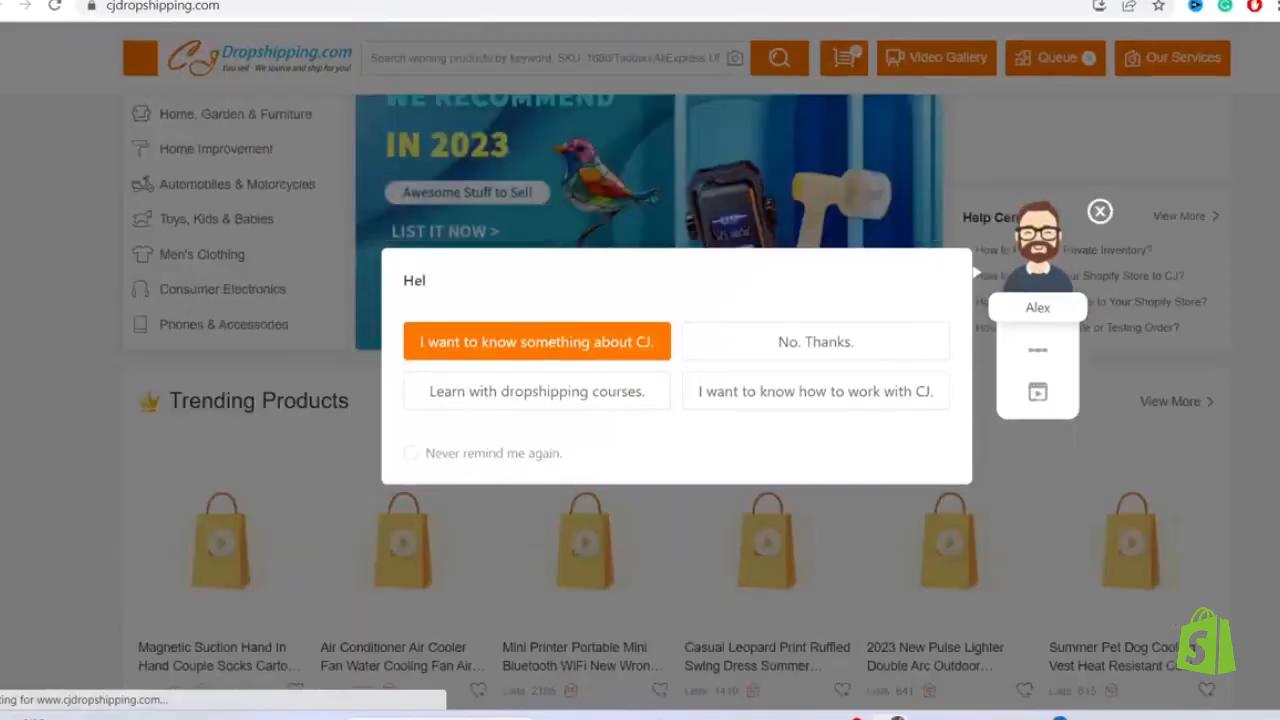
pyautogui.click(1100, 212)
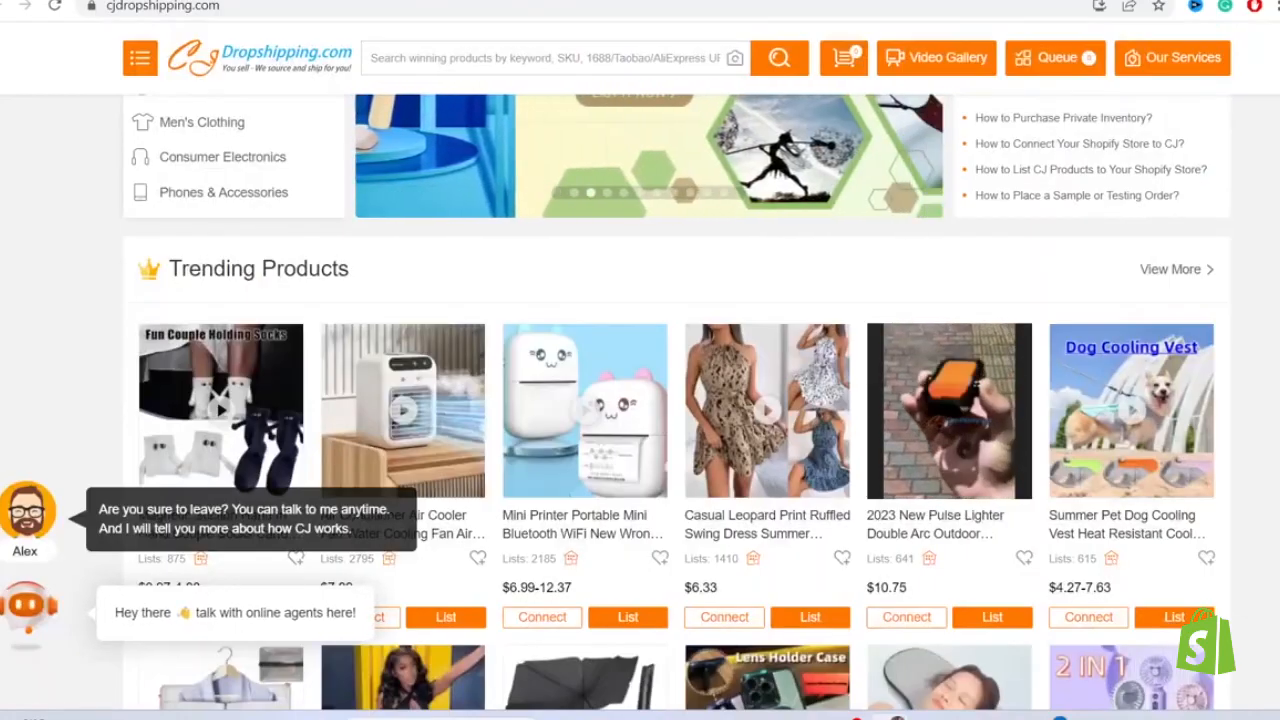
# - Browse the trending products and open the Casual Leopard Print Ruffled Swing Dress product page
pyautogui.scroll(-3, 1105, 215)
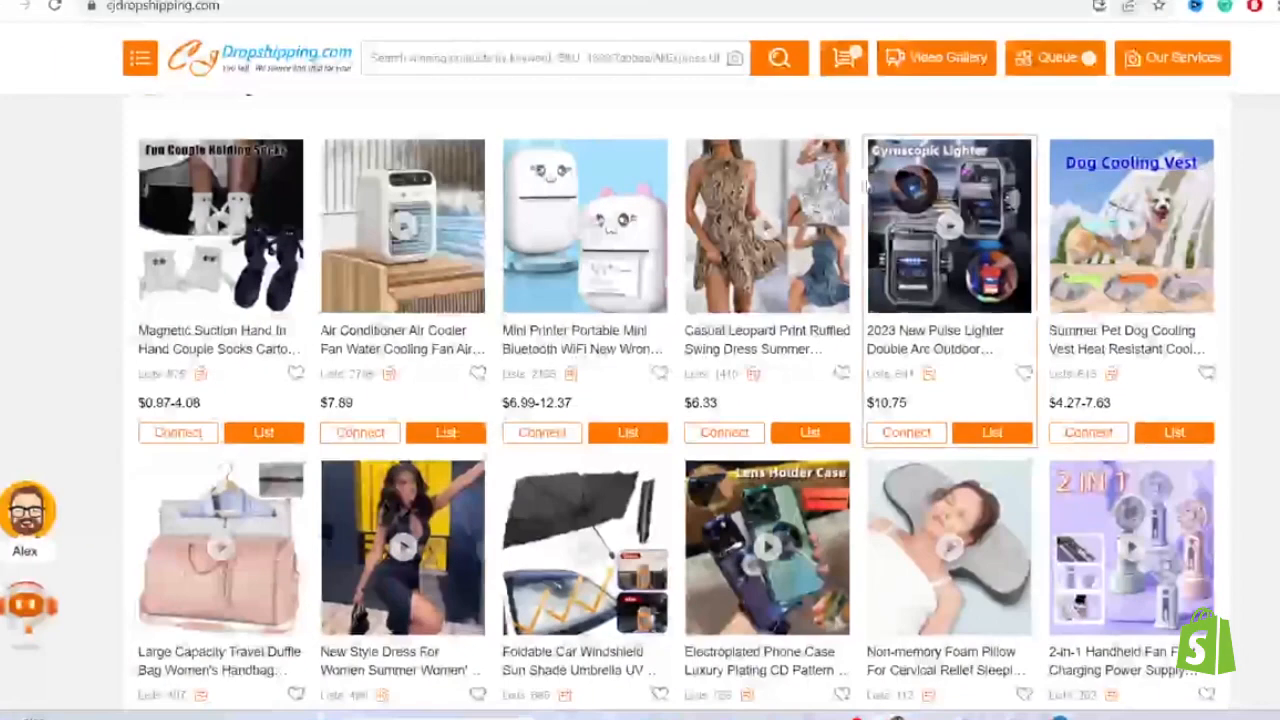
pyautogui.moveTo(213, 401)
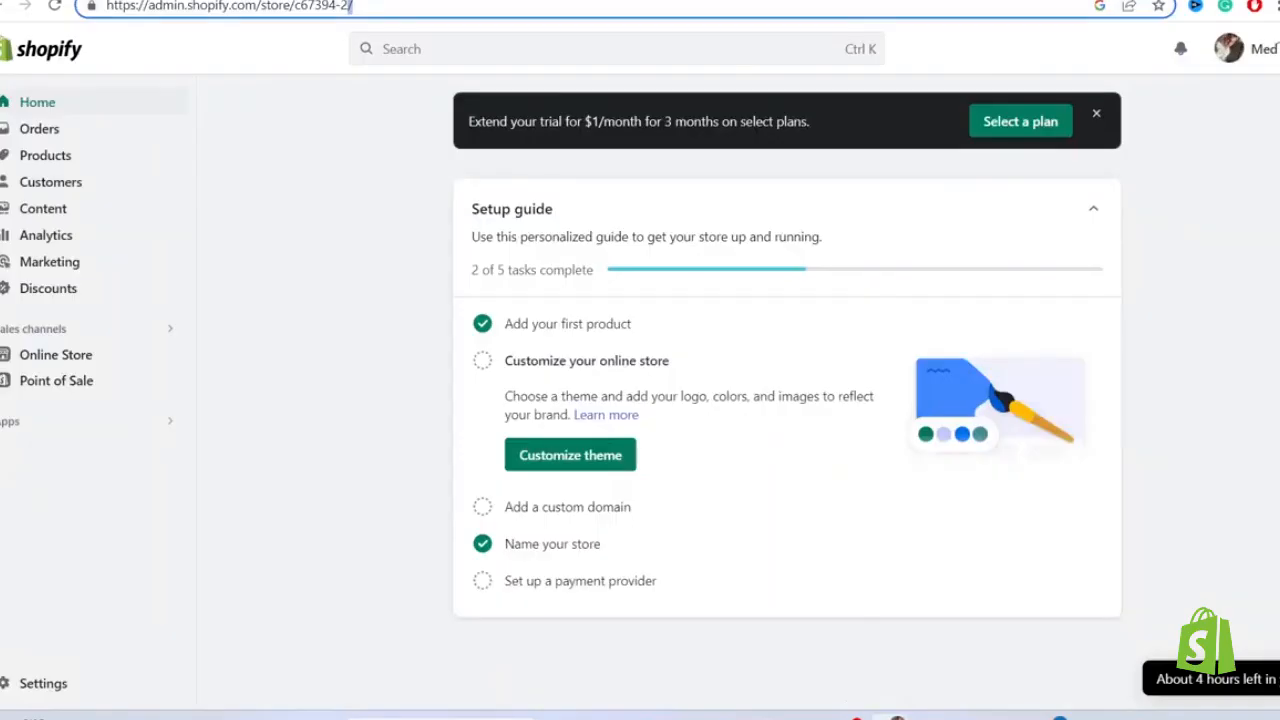
pyautogui.click(490, 1)
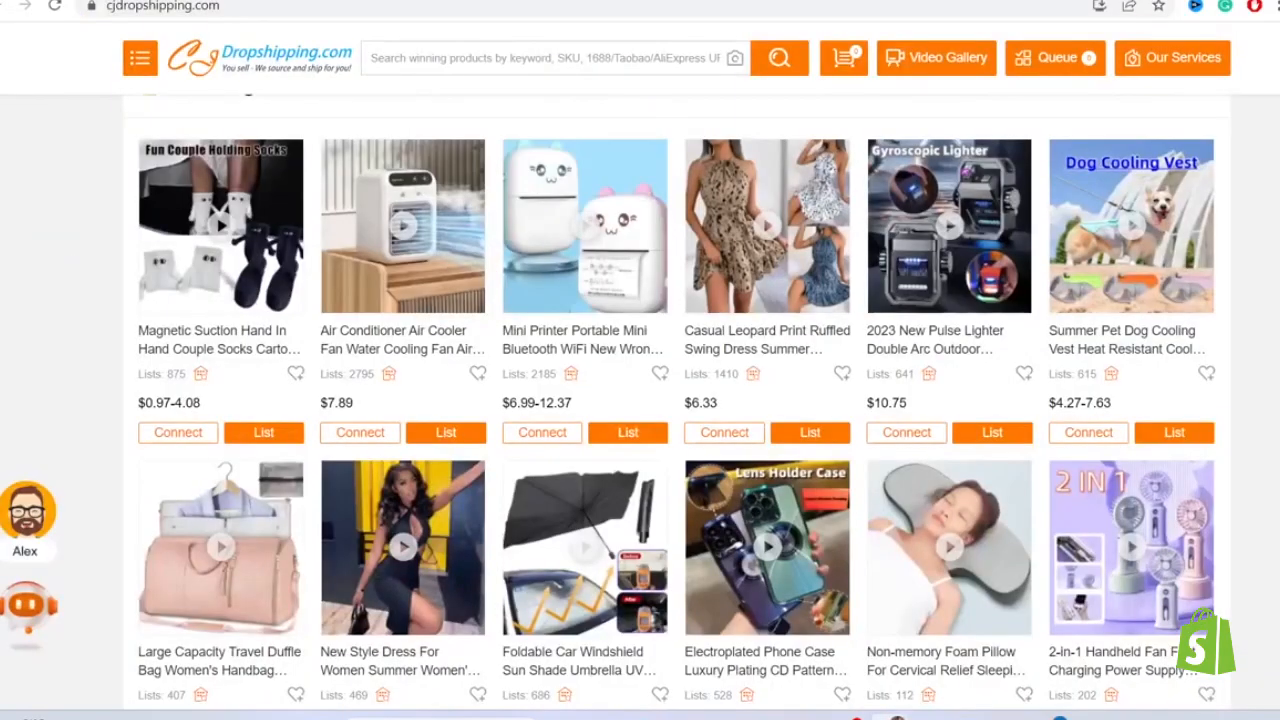
pyautogui.scroll(-1, 677, 400)
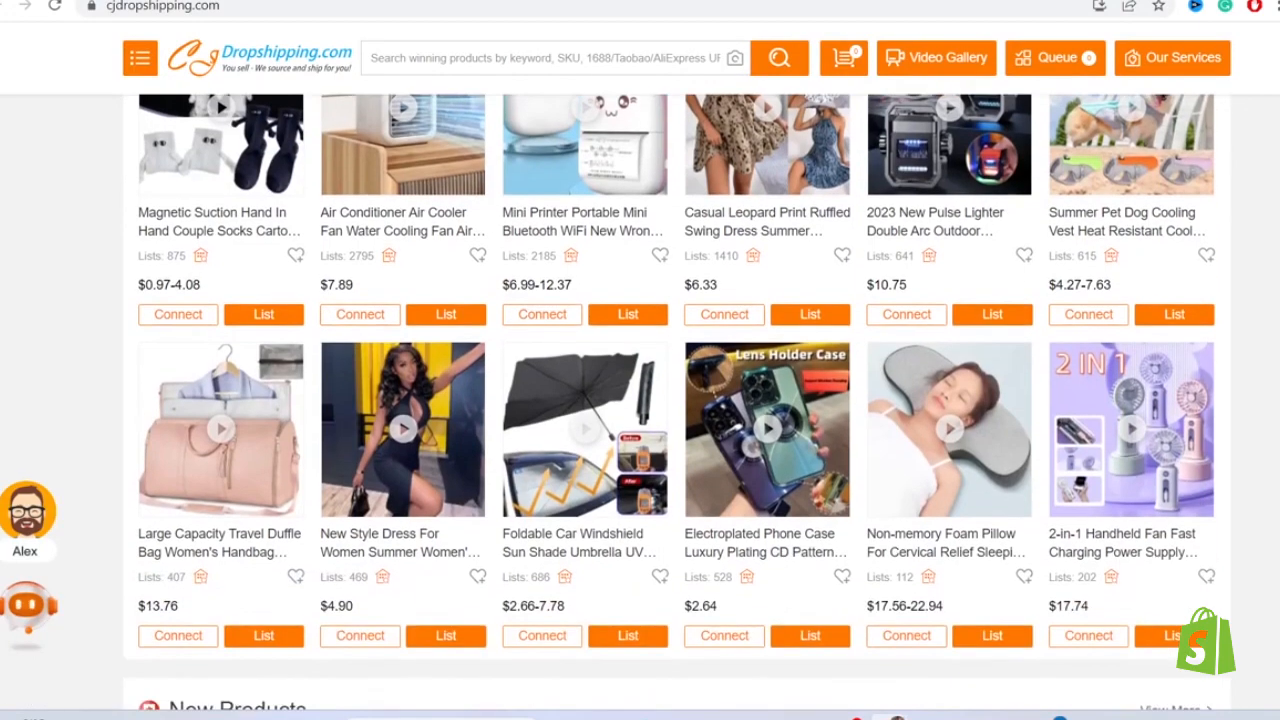
pyautogui.scroll(6, 677, 400)
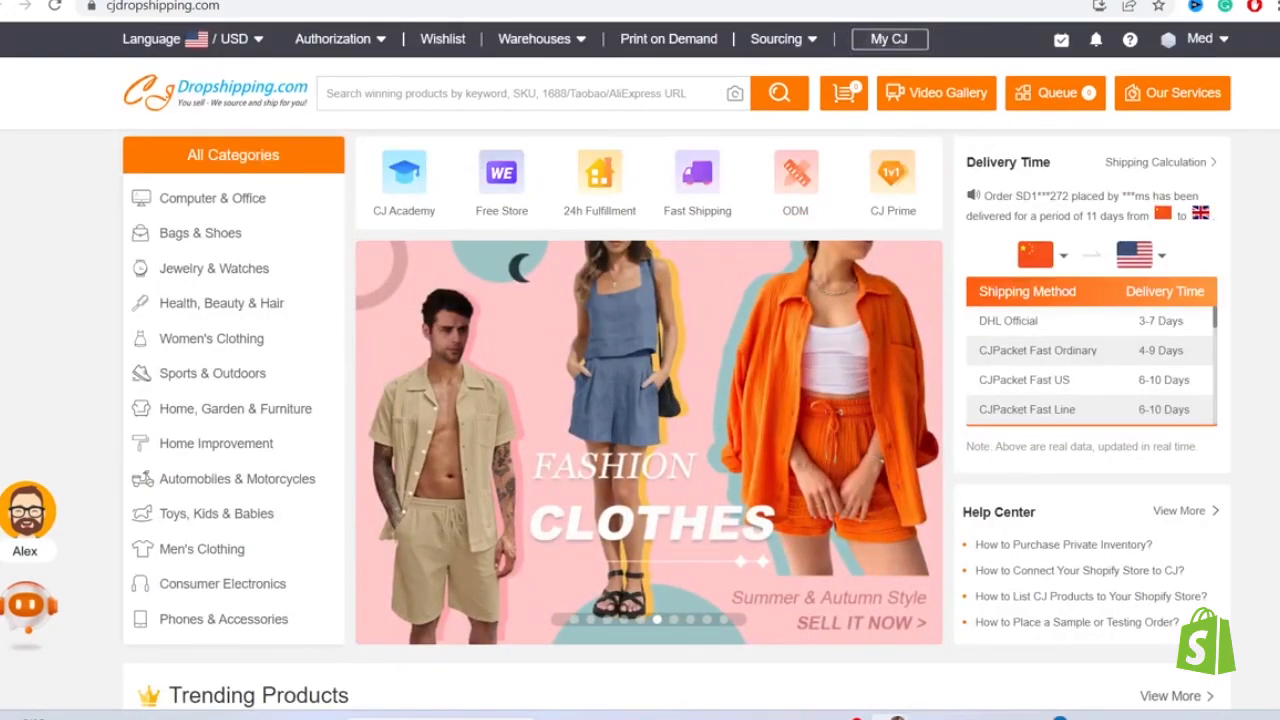
pyautogui.scroll(-7, 778, 281)
pyautogui.scroll(3, 778, 281)
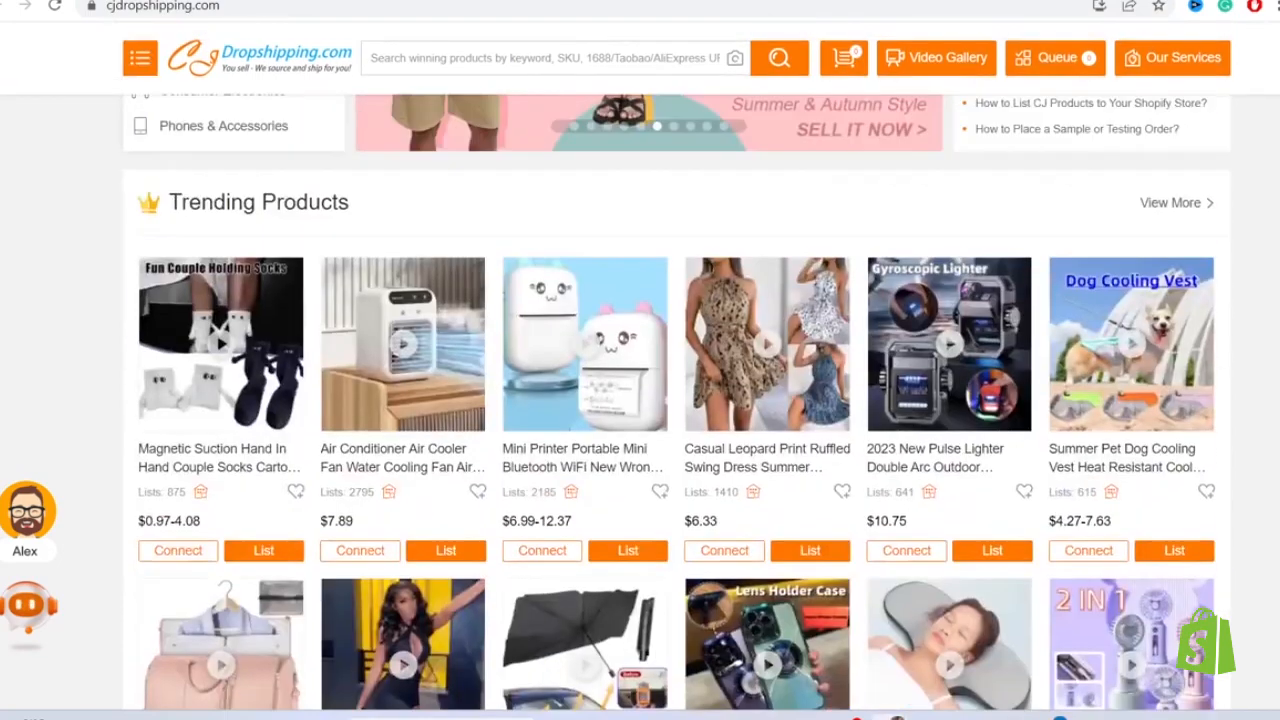
pyautogui.click(778, 281)
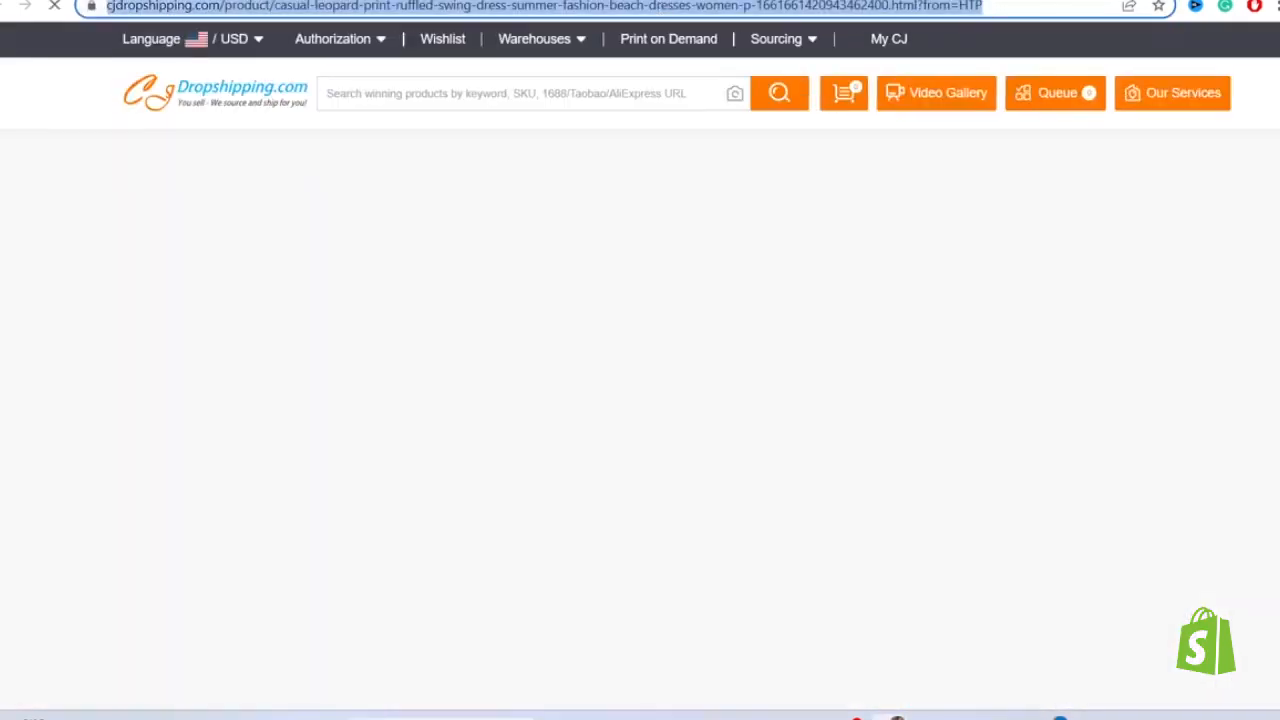
pyautogui.click(508, 5)
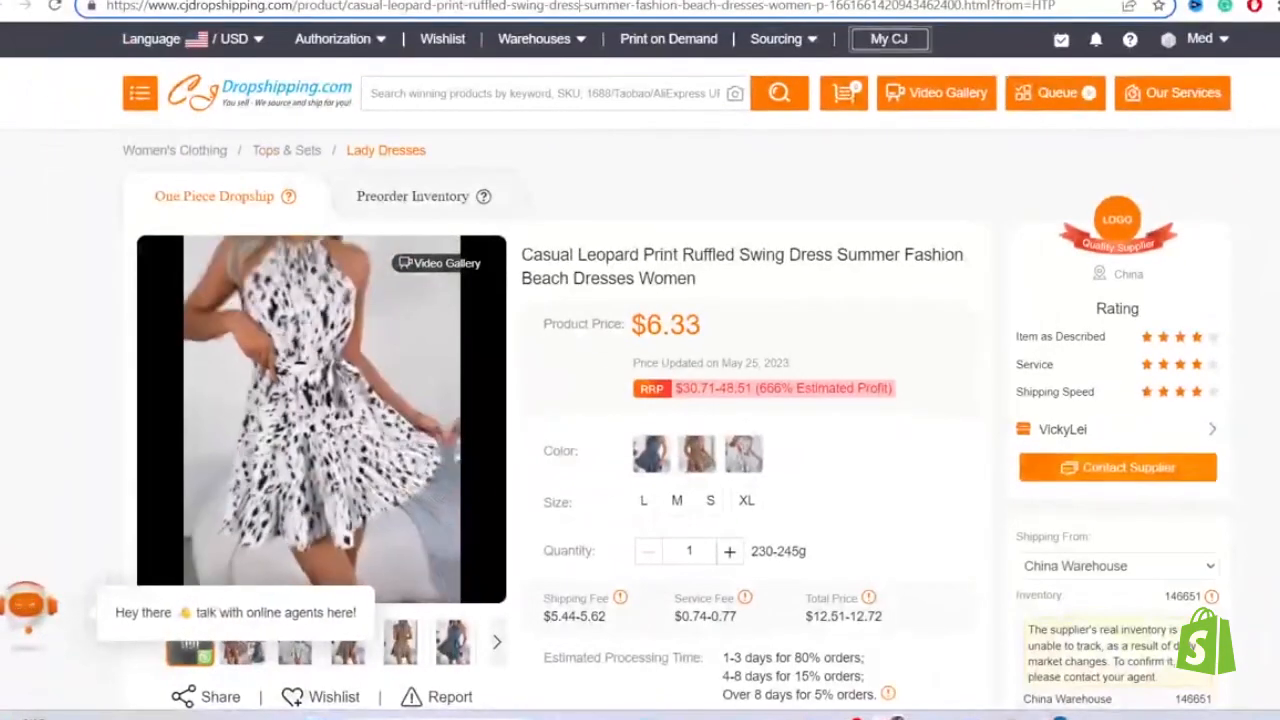
# - Start listing the dress to the Shopify store, adding TEST as product type and TESR as vendor
pyautogui.scroll(-6, 700, 450)
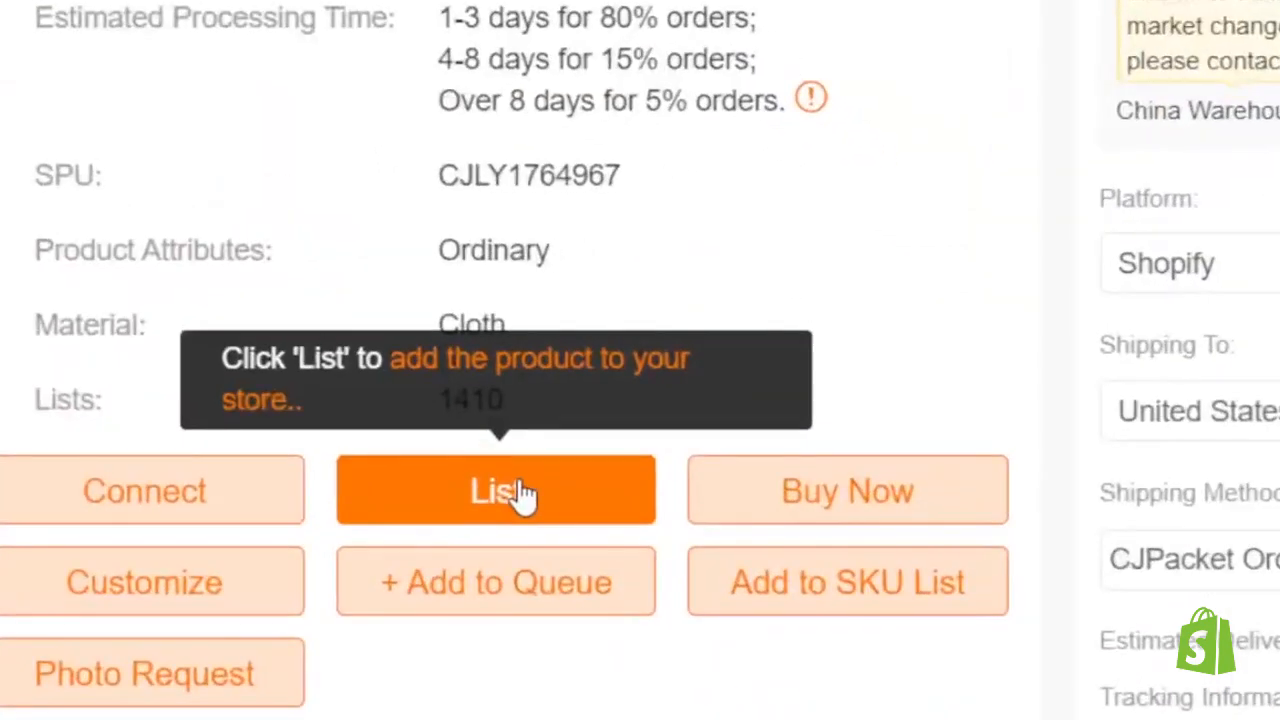
pyautogui.click(522, 492)
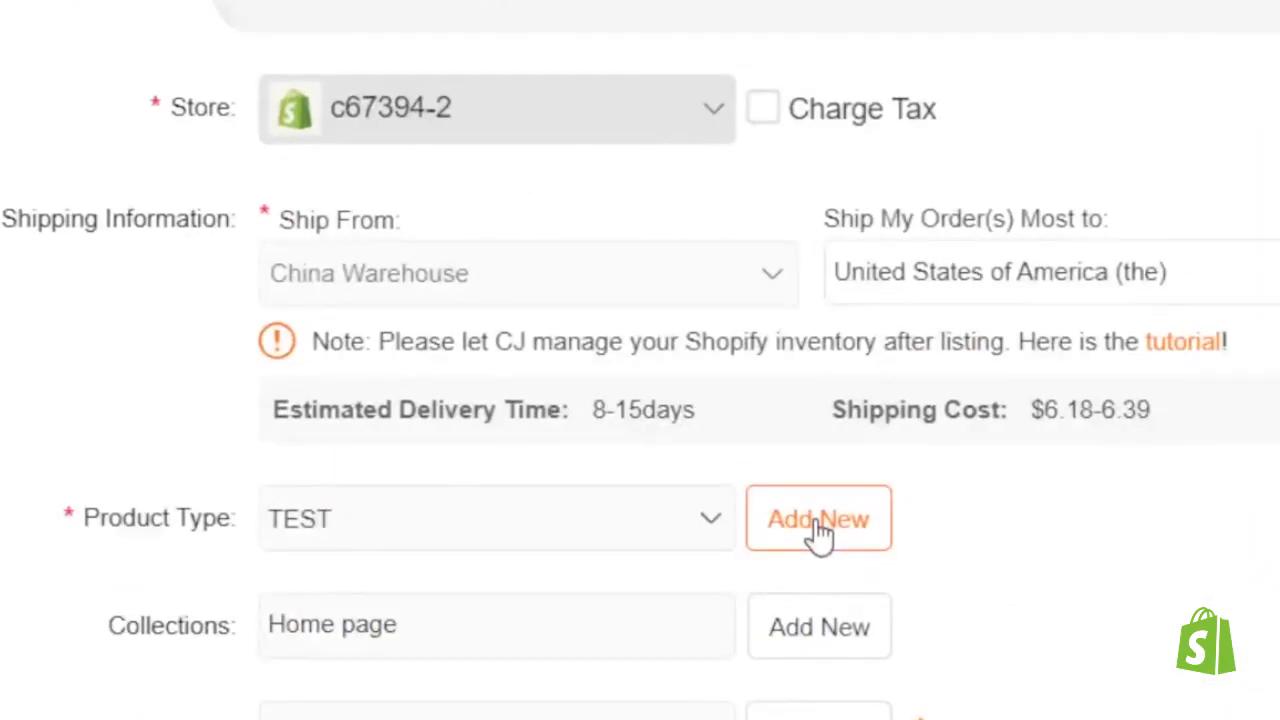
pyautogui.click(818, 524)
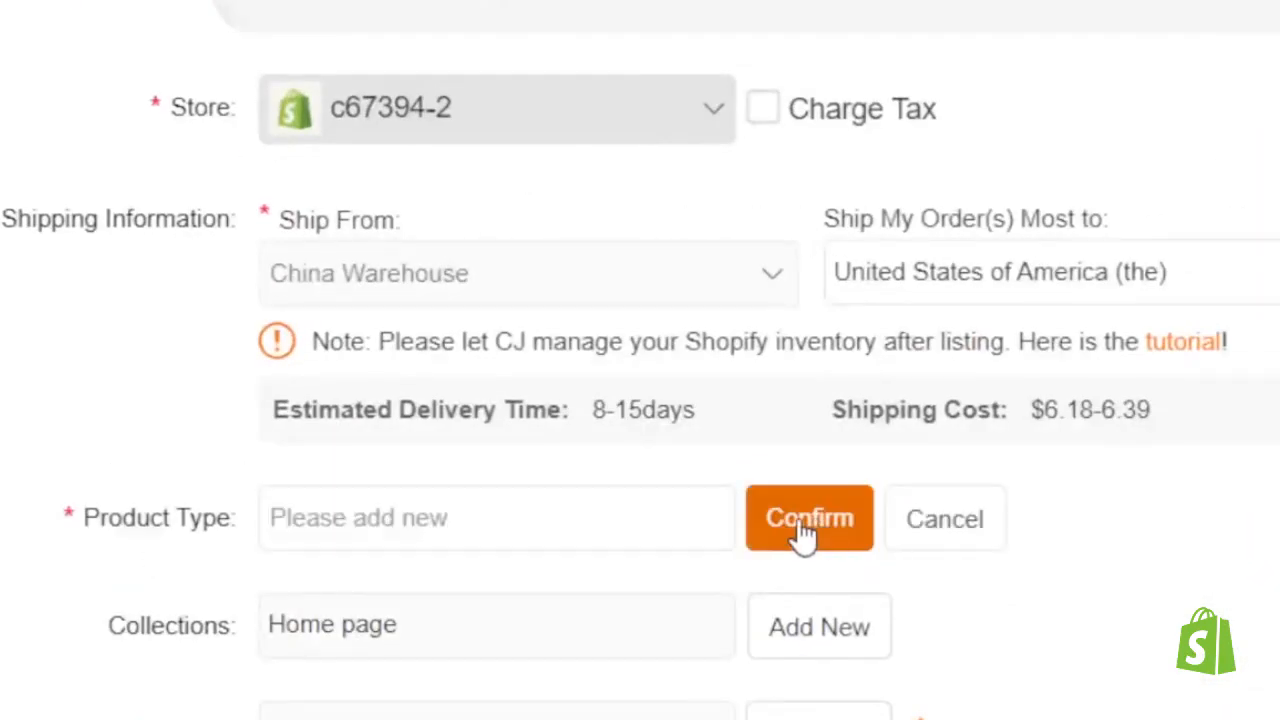
pyautogui.click(511, 528)
pyautogui.write('TES')
pyautogui.write('T')
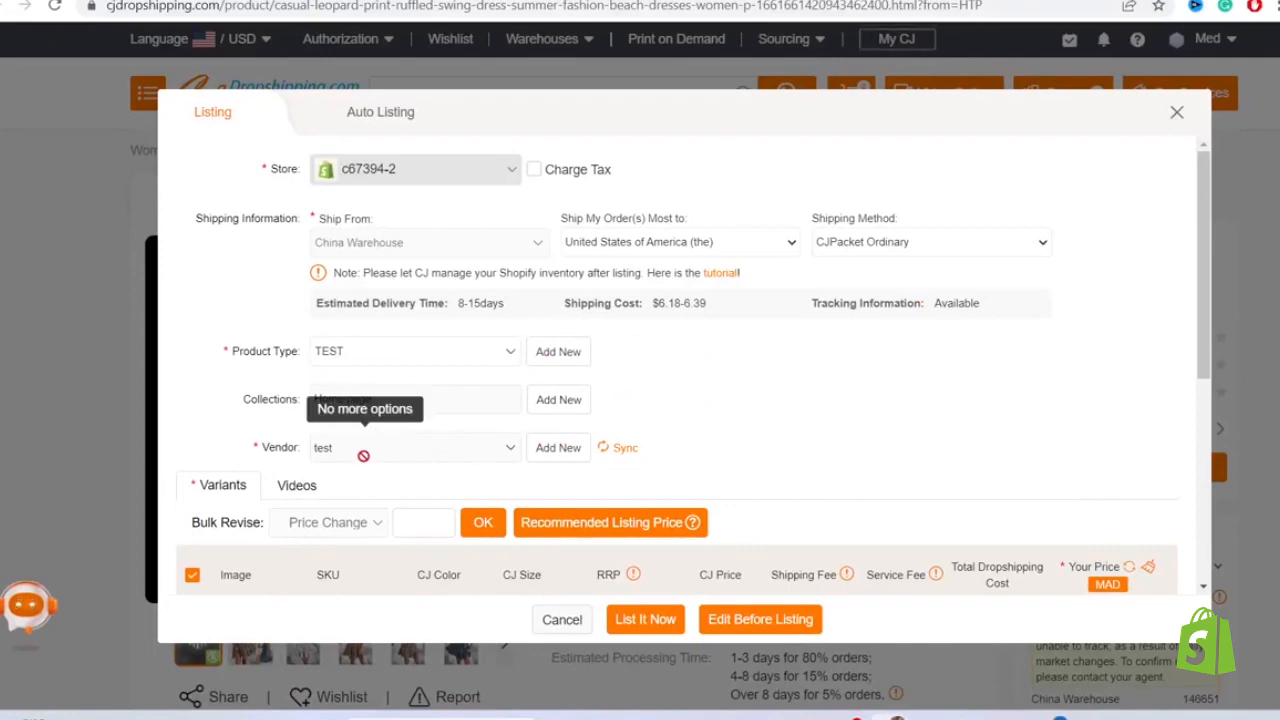
pyautogui.click(537, 449)
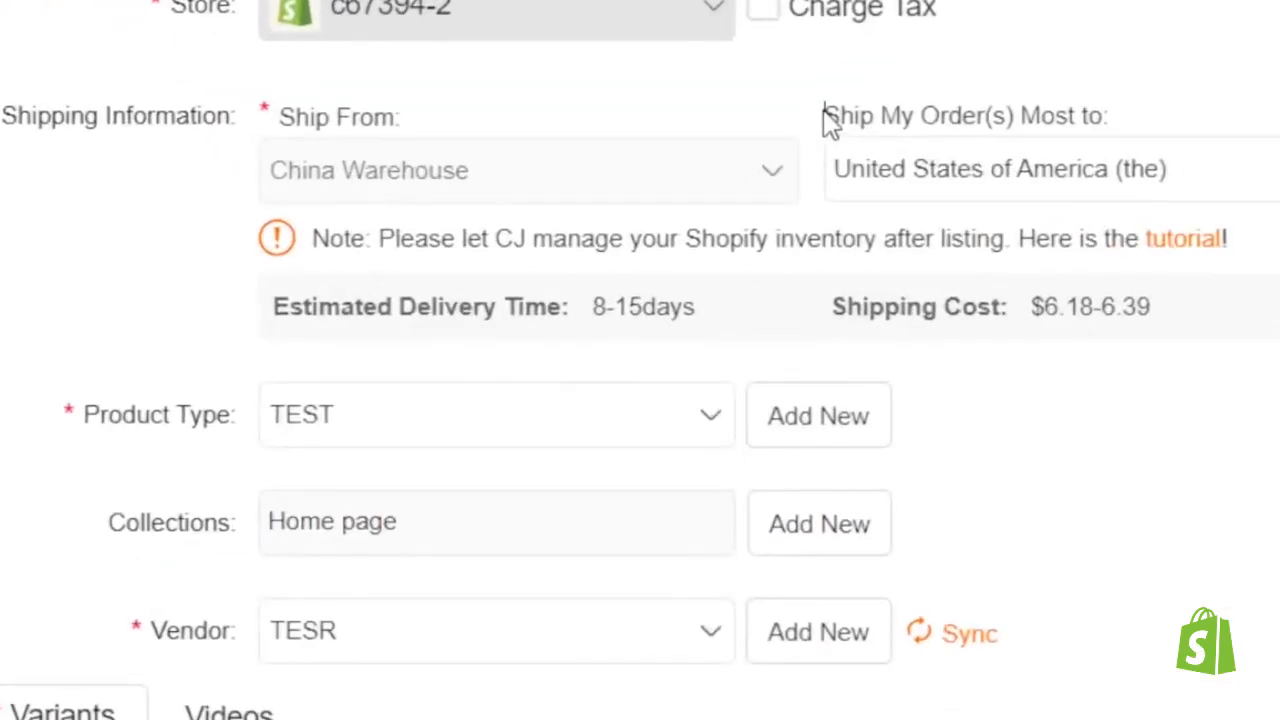
# - Select United States of America (the) as the country most orders ship to in the dress listing
pyautogui.moveTo(560, 218); pyautogui.dragTo(677, 217)
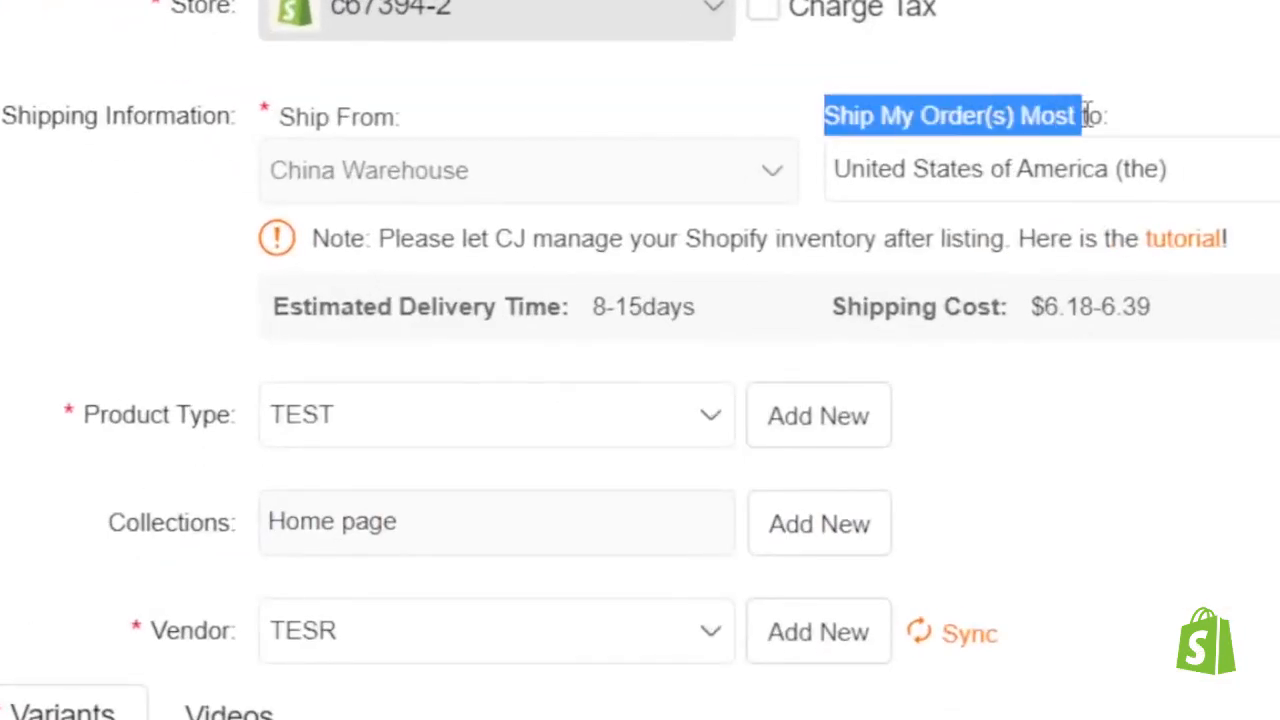
pyautogui.click(1127, 128)
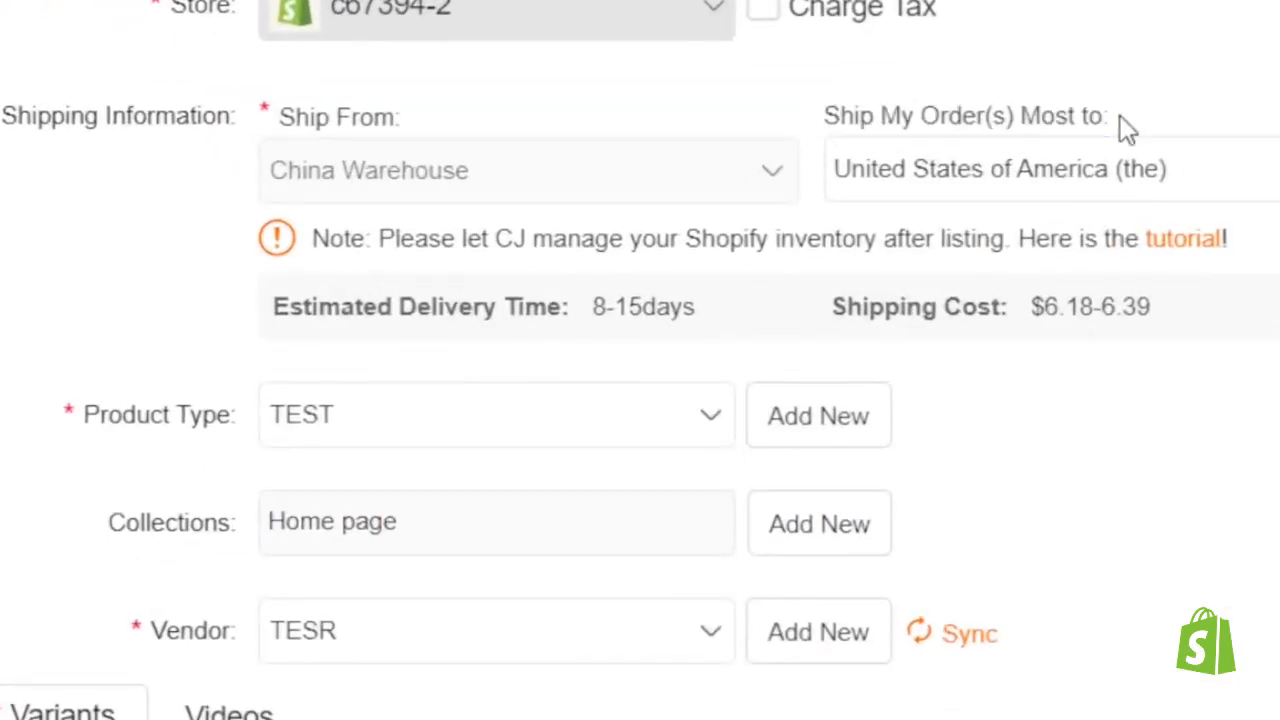
pyautogui.click(975, 180)
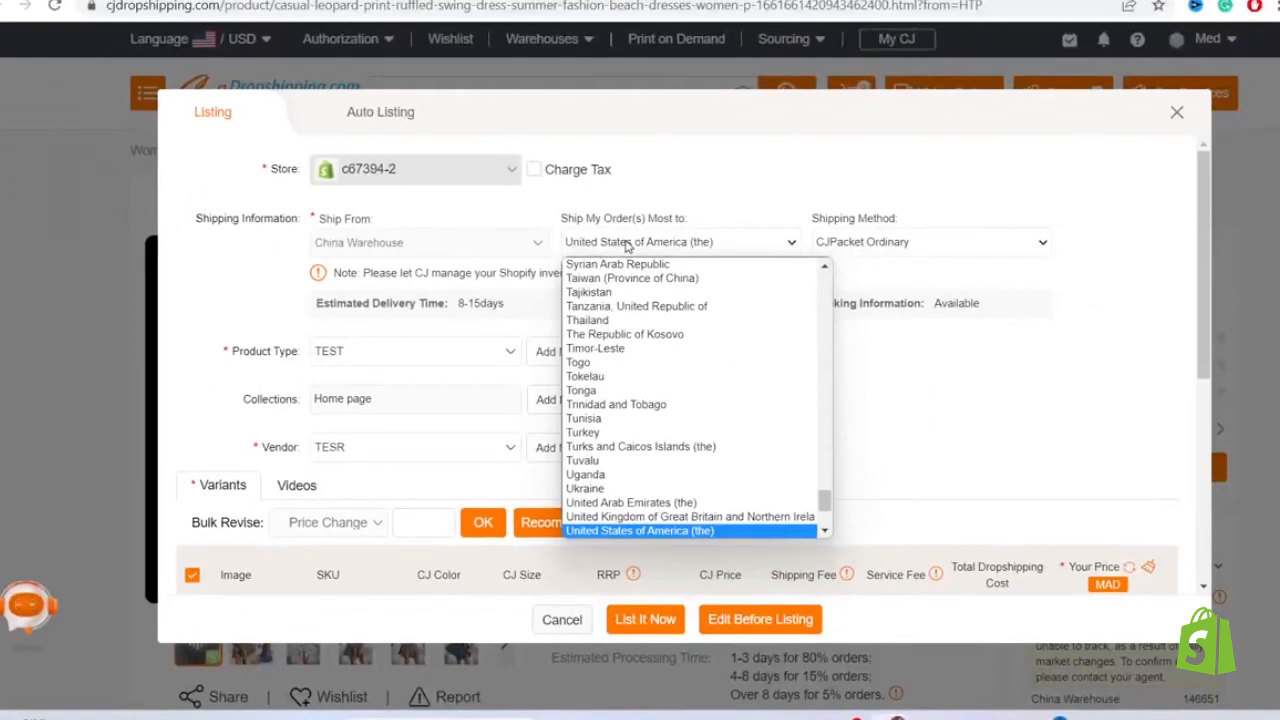
pyautogui.click(630, 530)
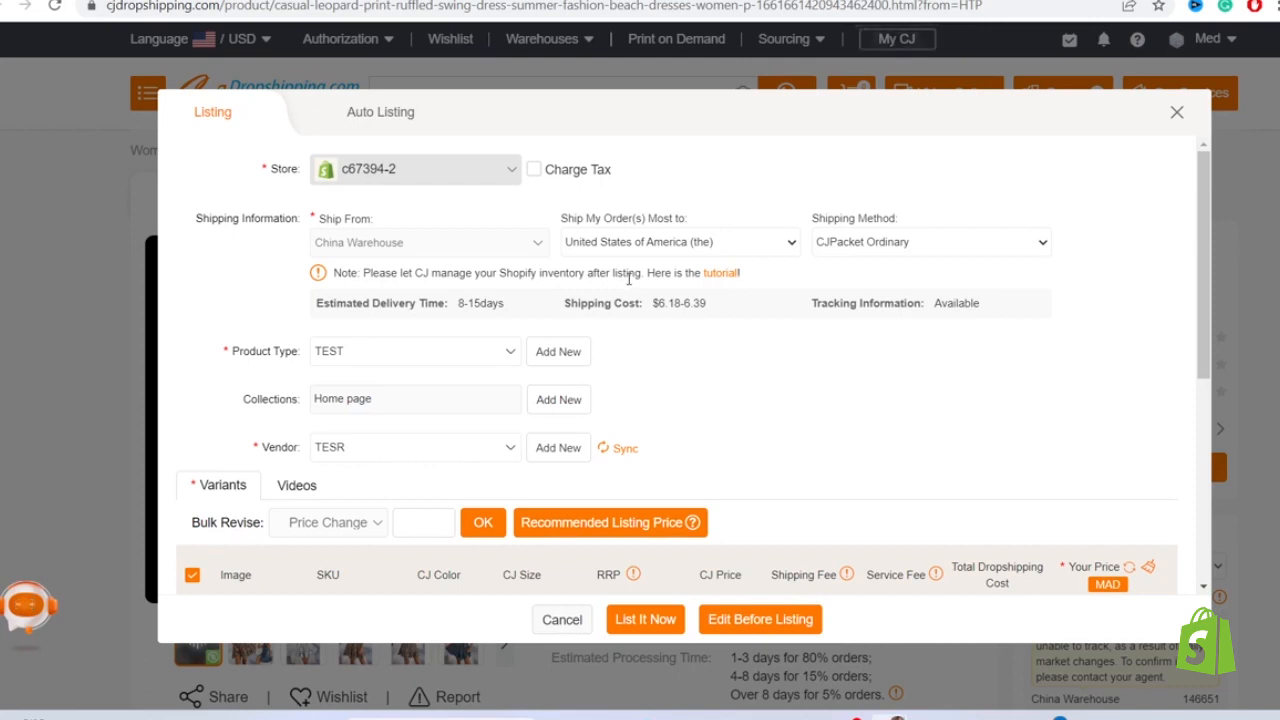
pyautogui.click(656, 240)
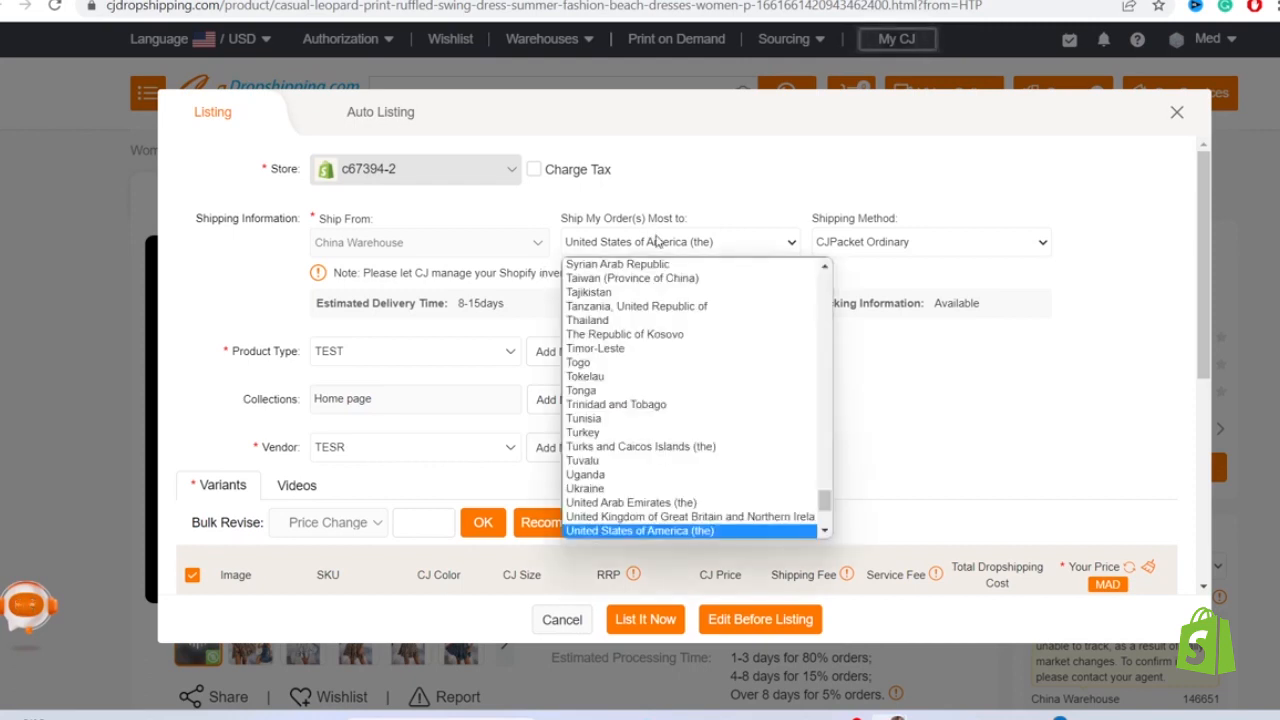
pyautogui.click(614, 110)
pyautogui.click(633, 247)
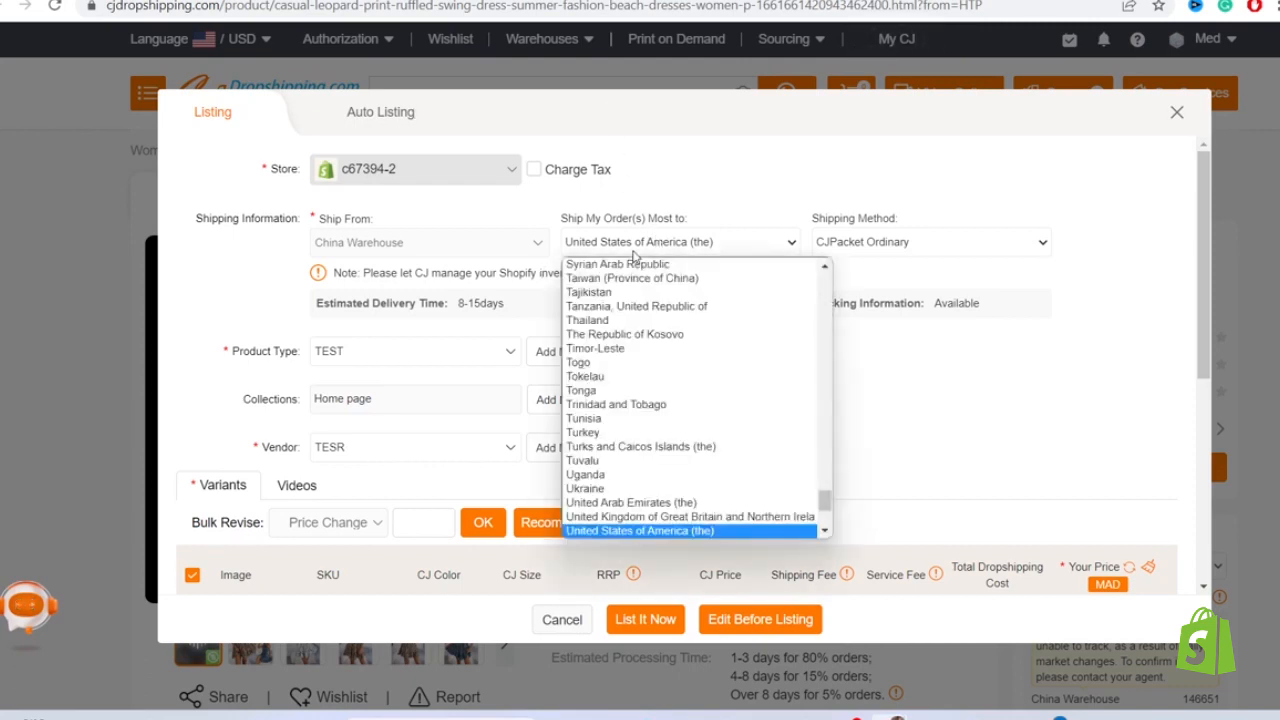
pyautogui.click(657, 531)
pyautogui.click(617, 244)
pyautogui.click(632, 113)
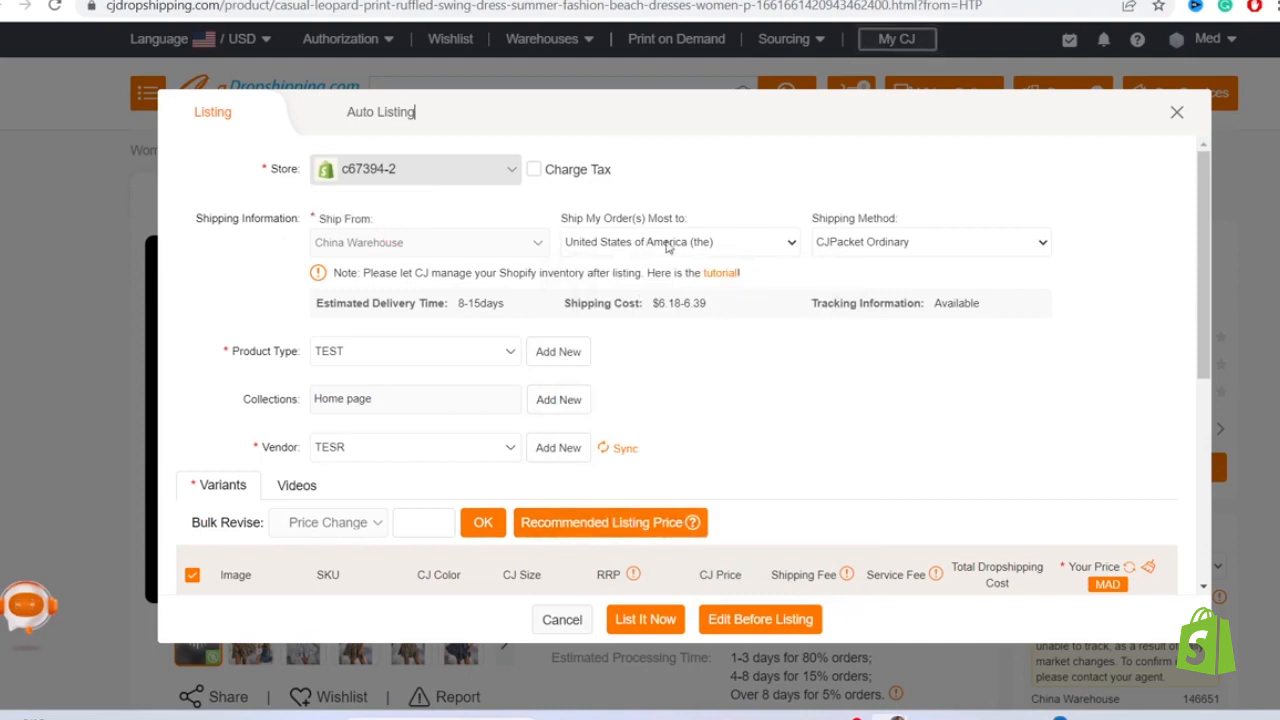
# - Set the listing's shipping method to CJPacket Sensitive
pyautogui.click(873, 244)
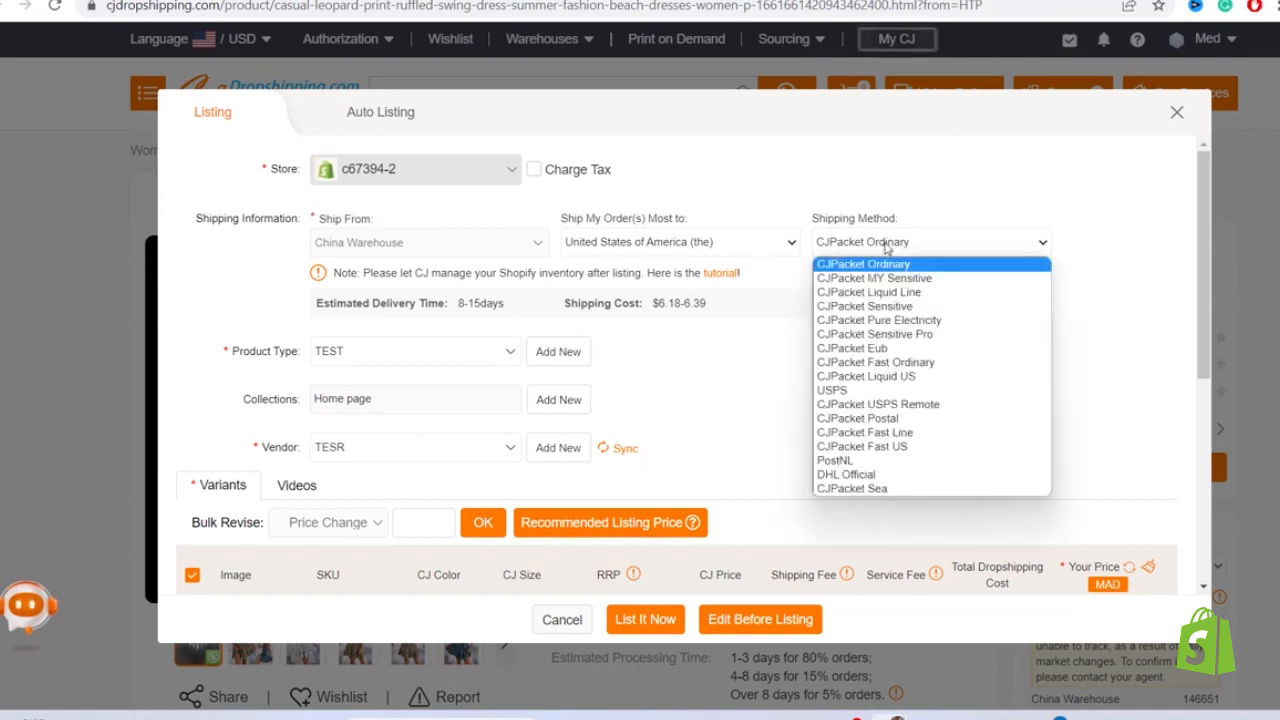
pyautogui.click(878, 305)
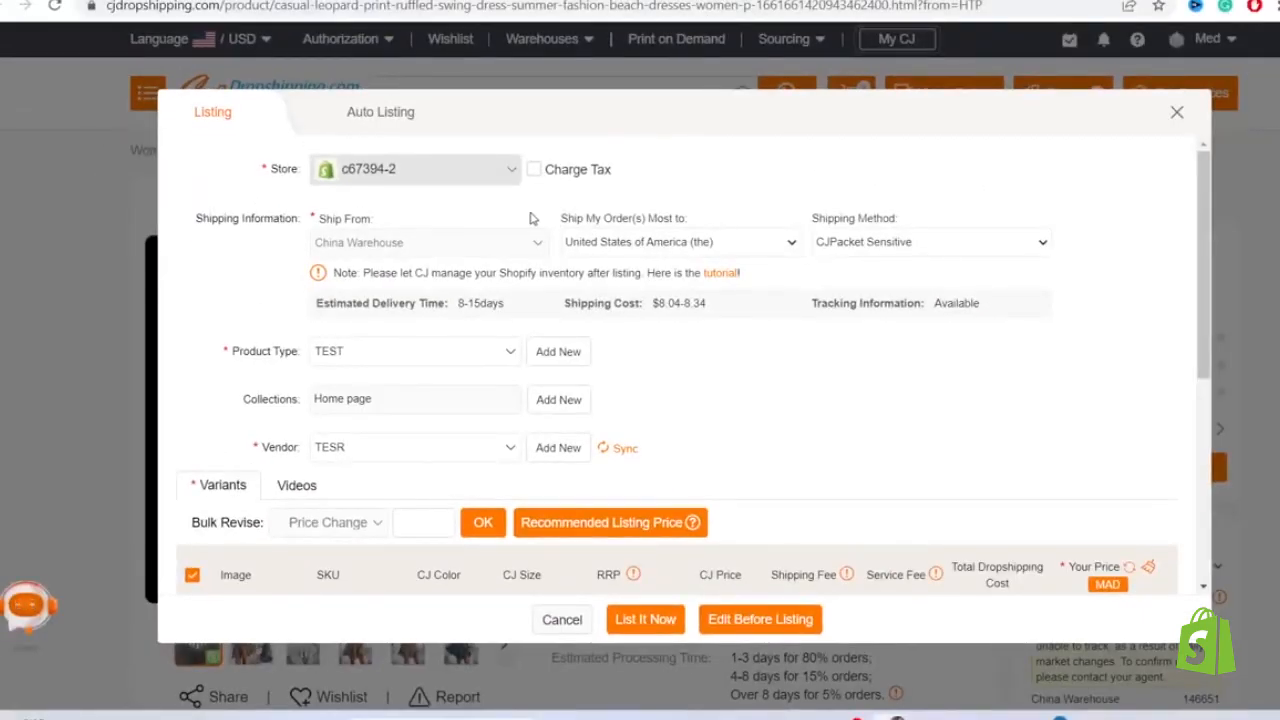
pyautogui.moveTo(566, 215); pyautogui.dragTo(700, 214)
pyautogui.click(664, 242)
pyautogui.click(622, 246)
# - Check the variants' total dropshipping cost and apply a bulk price of 27 to all dress variants
pyautogui.moveTo(1203, 303); pyautogui.dragTo(1217, 433)
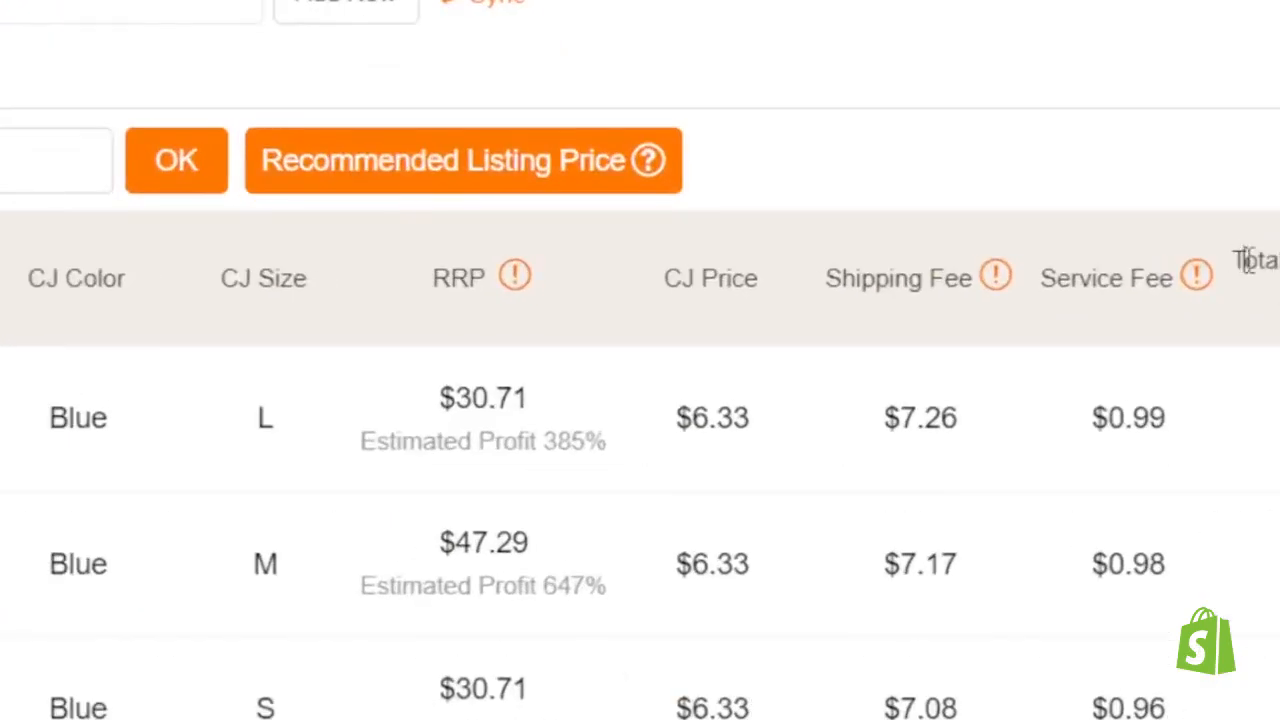
pyautogui.moveTo(1248, 260); pyautogui.dragTo(1241, 438)
pyautogui.doubleClick(1235, 450)
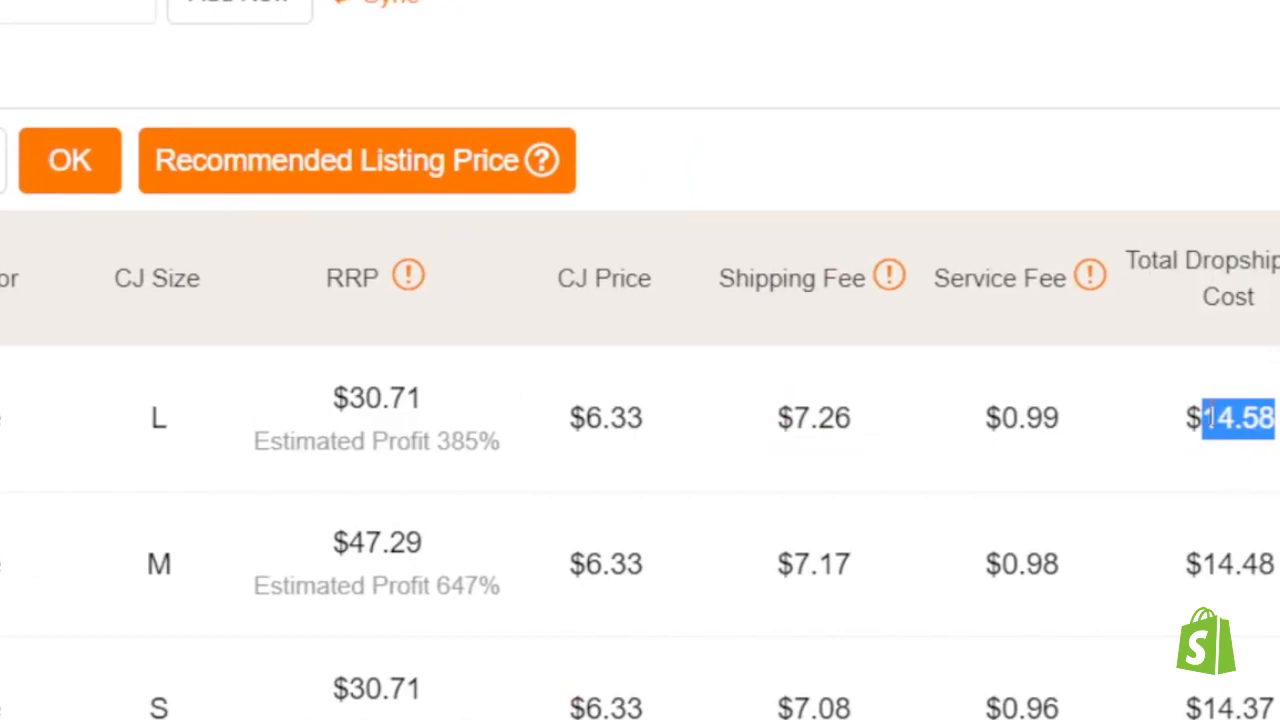
pyautogui.tripleClick(1211, 417)
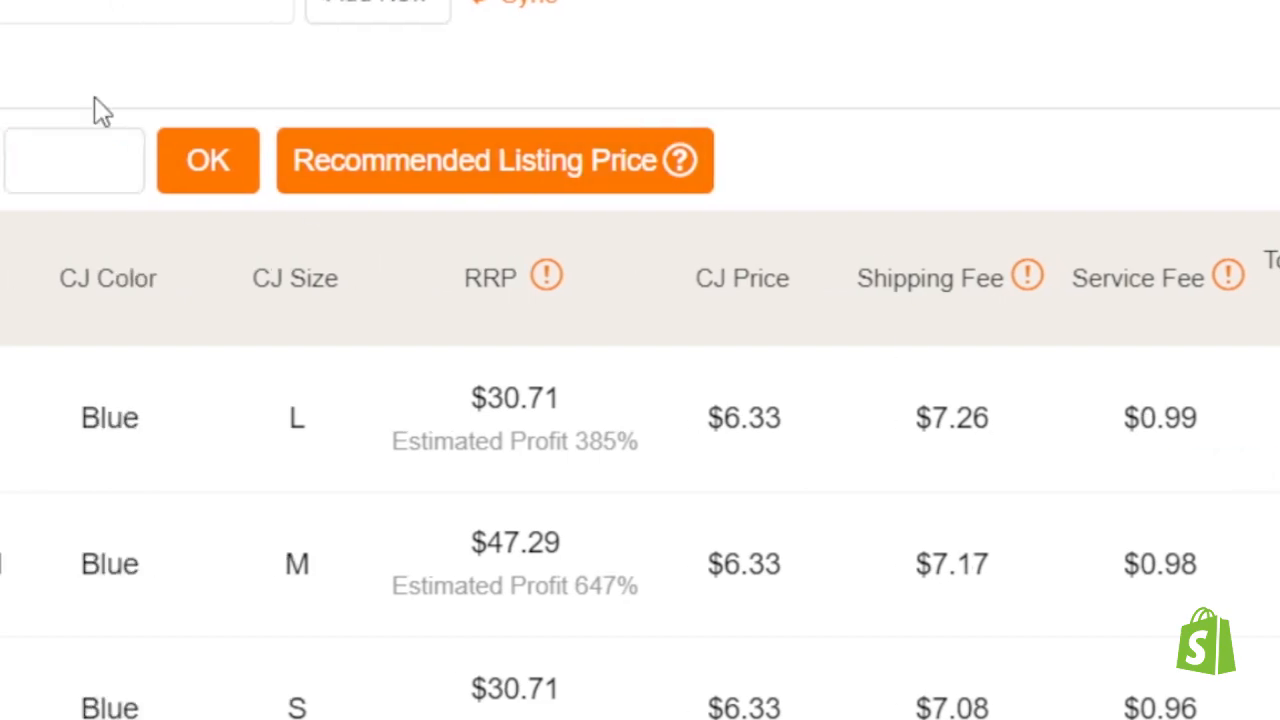
pyautogui.click(97, 184)
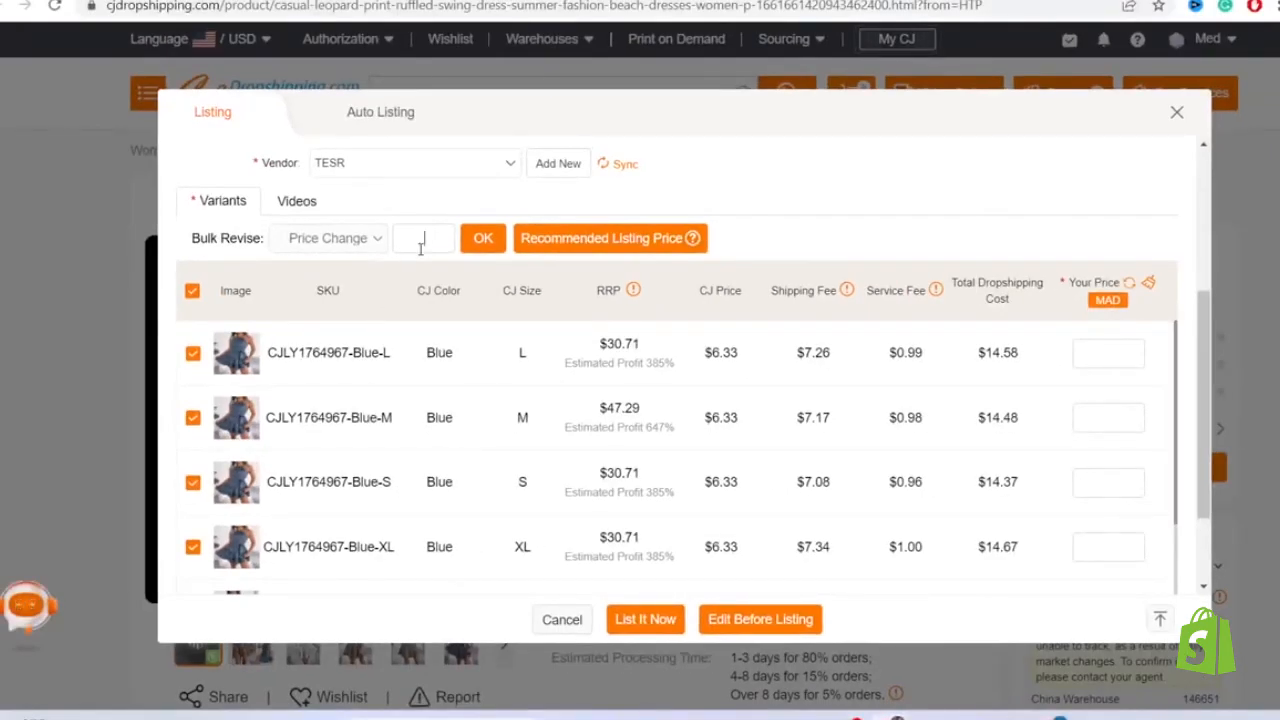
pyautogui.write('27')
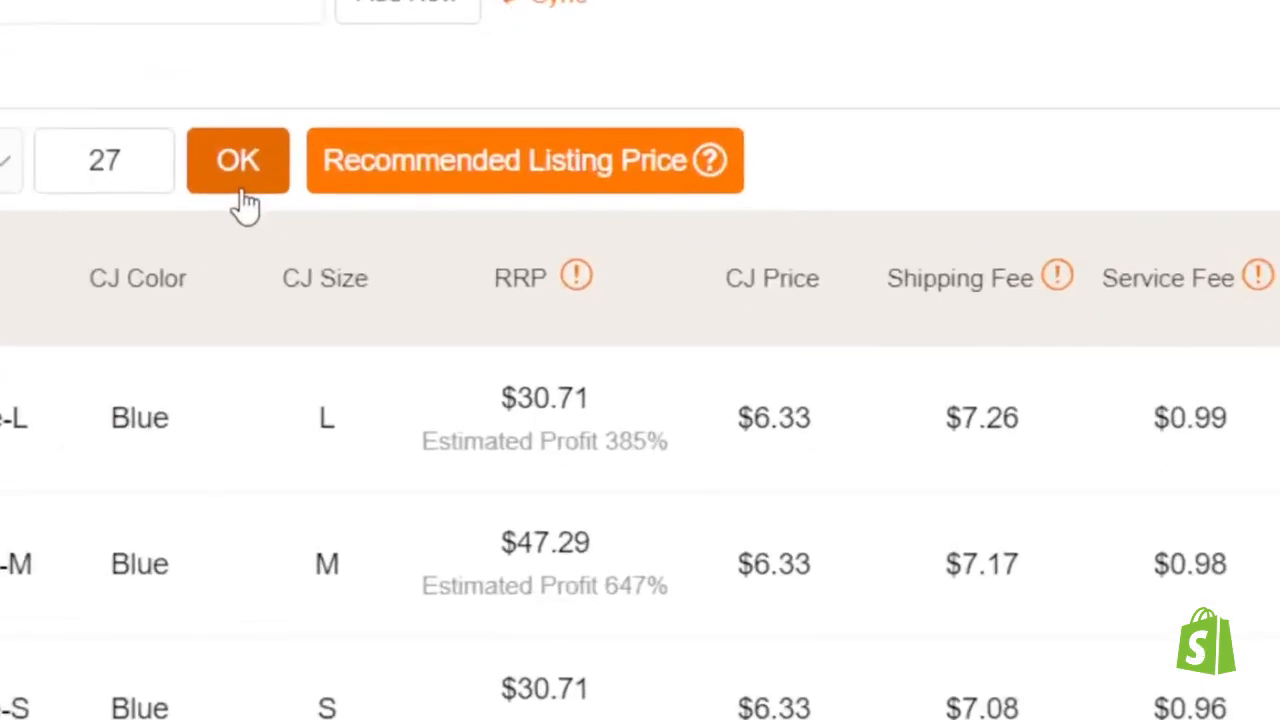
pyautogui.click(484, 245)
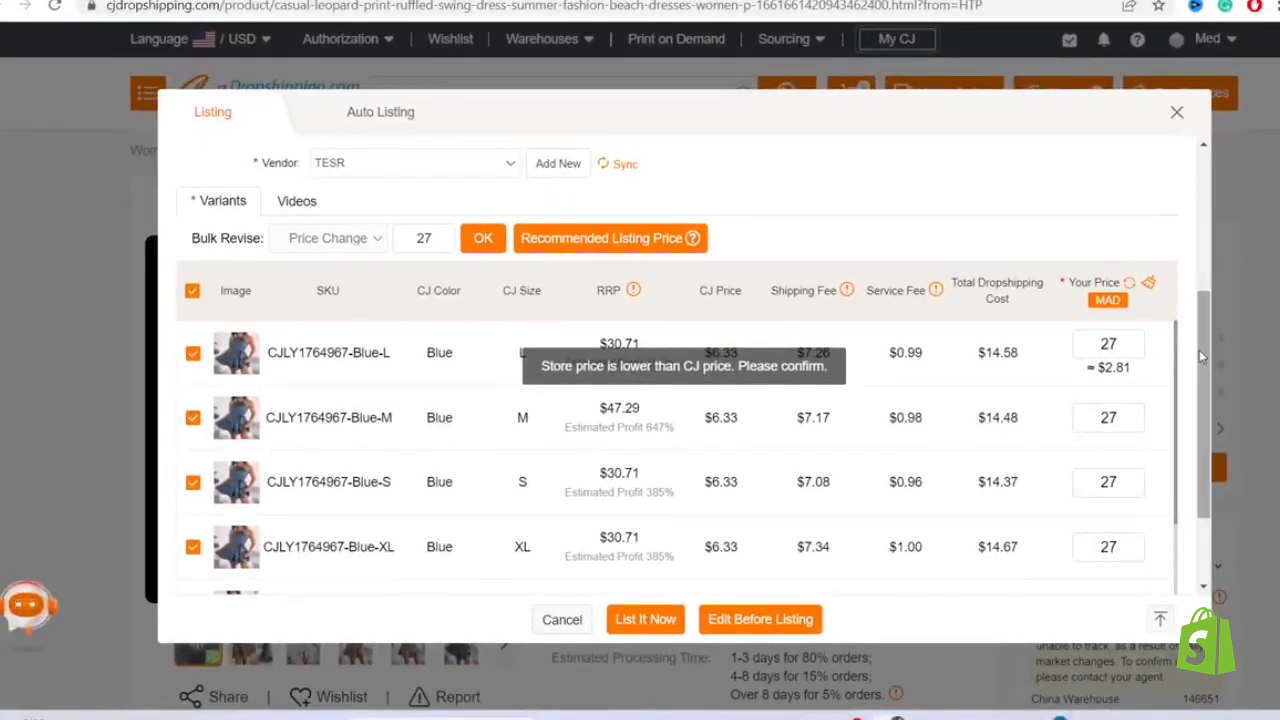
# - Review the shipping settings, variant prices and estimated profit of the dress listing
pyautogui.scroll(-1, 1199, 350)
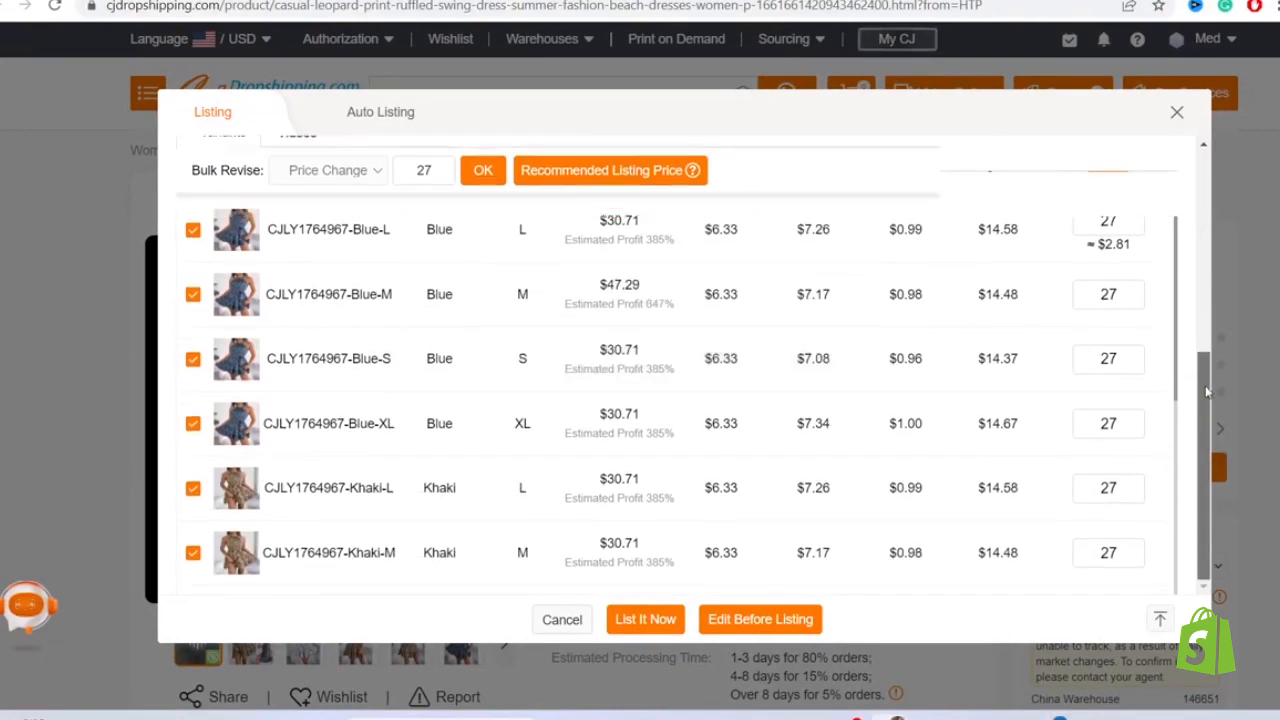
pyautogui.scroll(3, 1205, 385)
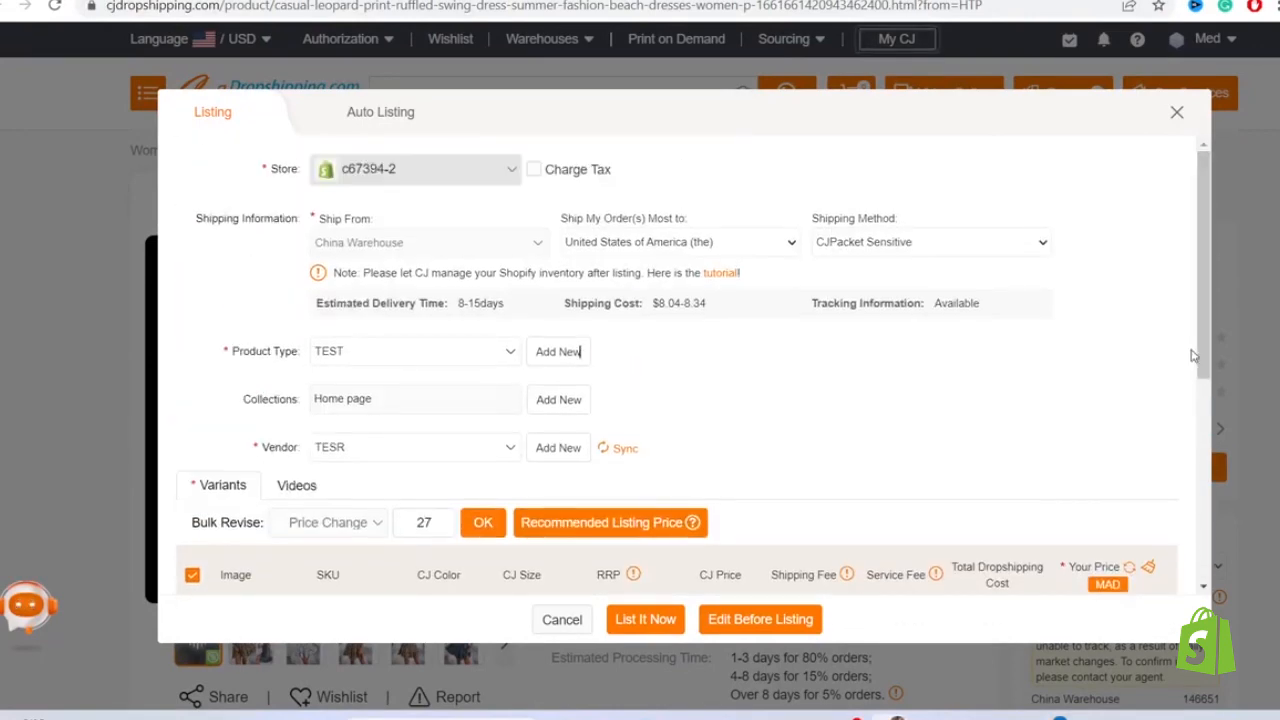
pyautogui.scroll(-2, 1201, 350)
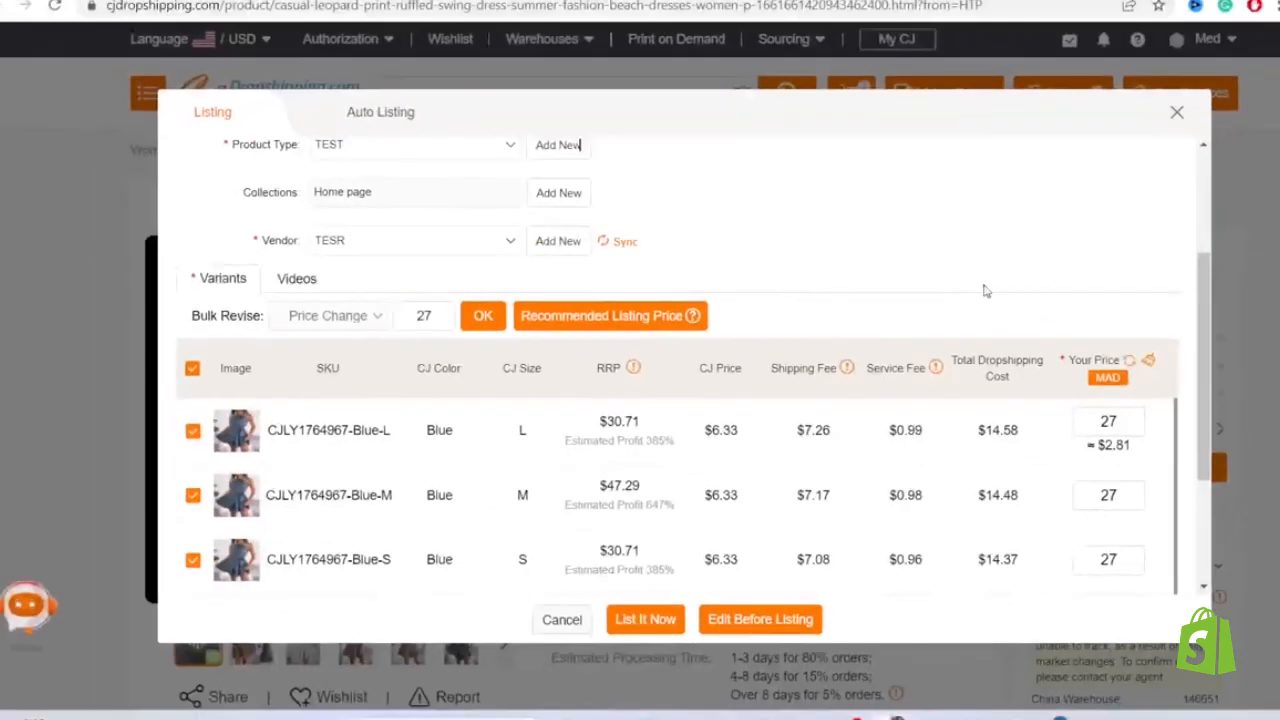
pyautogui.moveTo(1199, 306); pyautogui.dragTo(1203, 241)
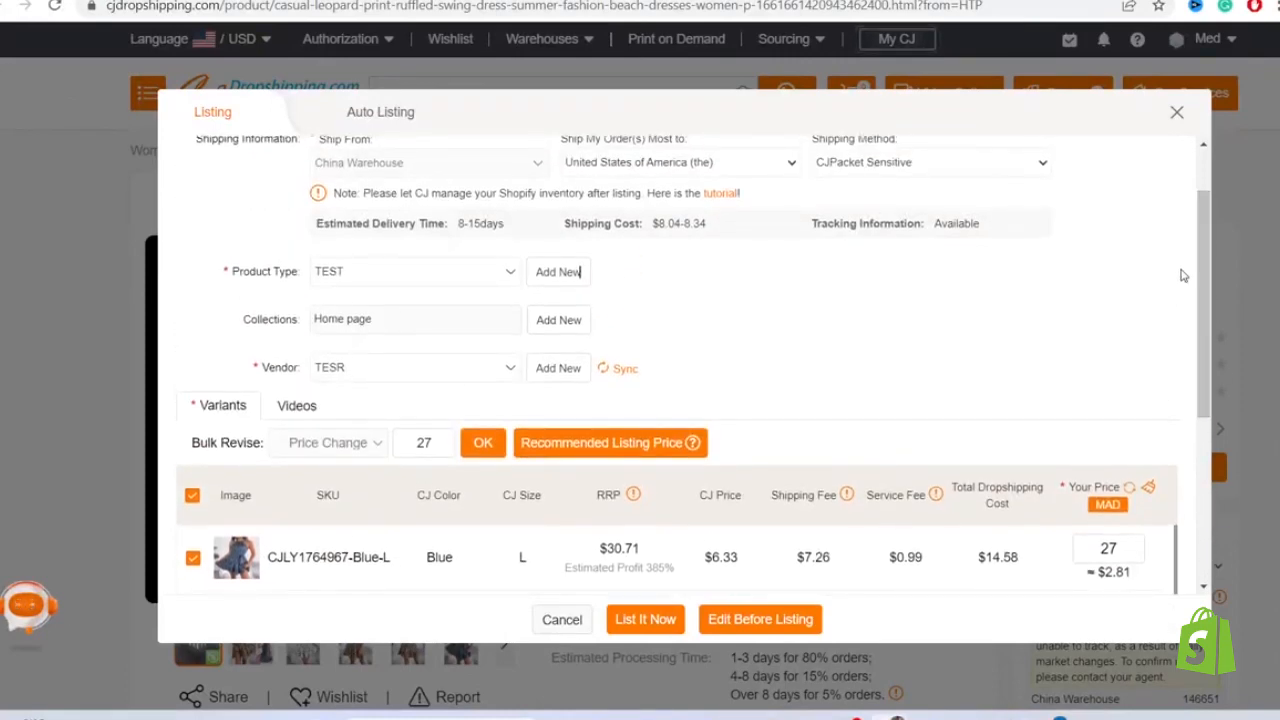
pyautogui.moveTo(1202, 299); pyautogui.dragTo(1217, 535)
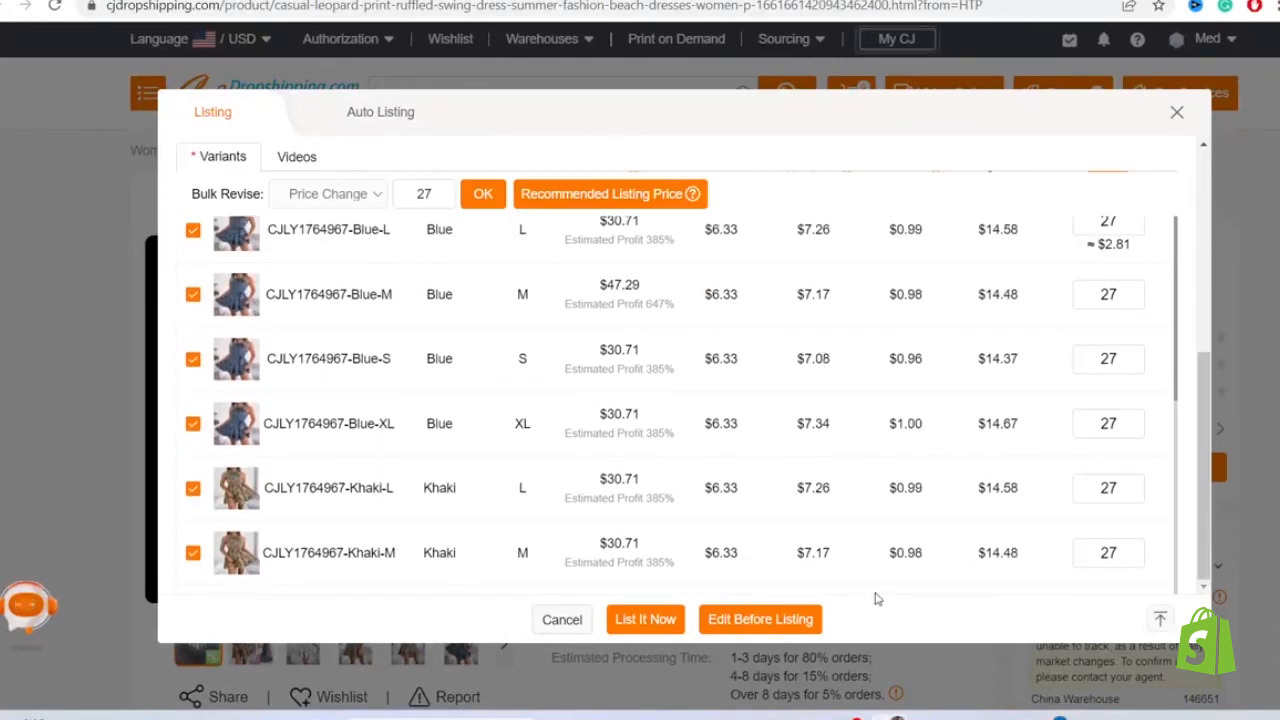
pyautogui.tripleClick(620, 564)
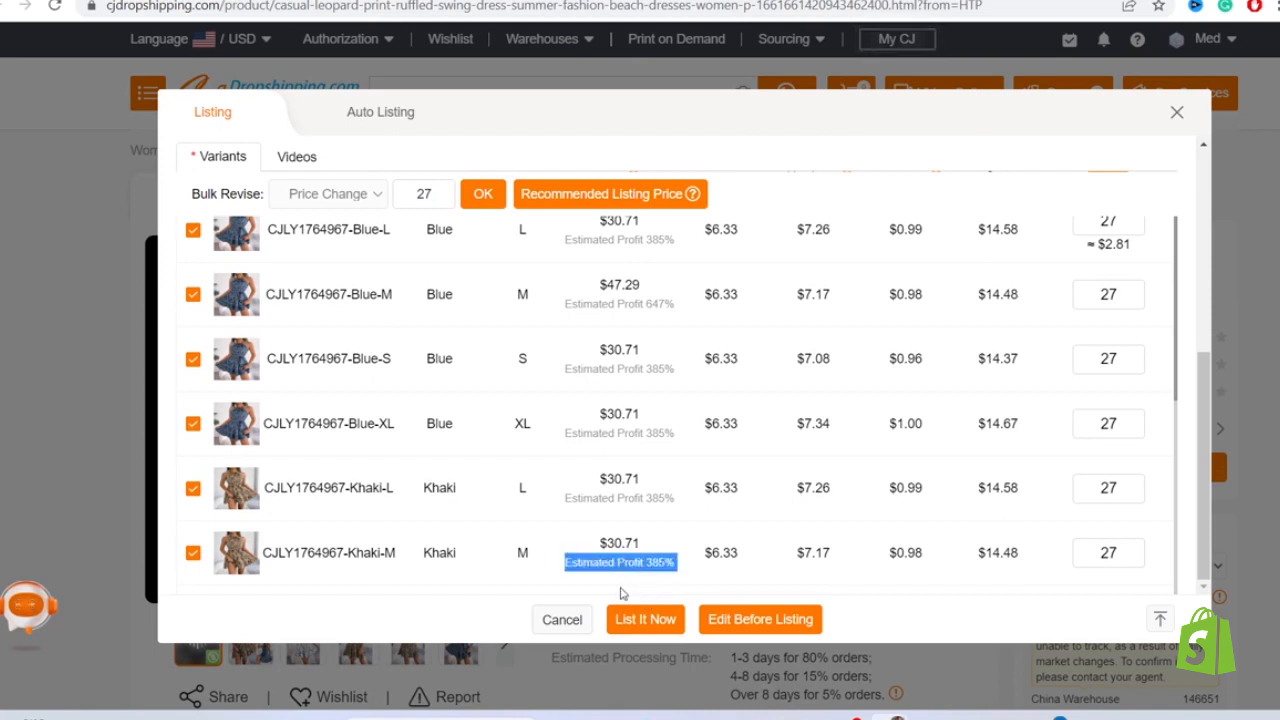
pyautogui.click(621, 594)
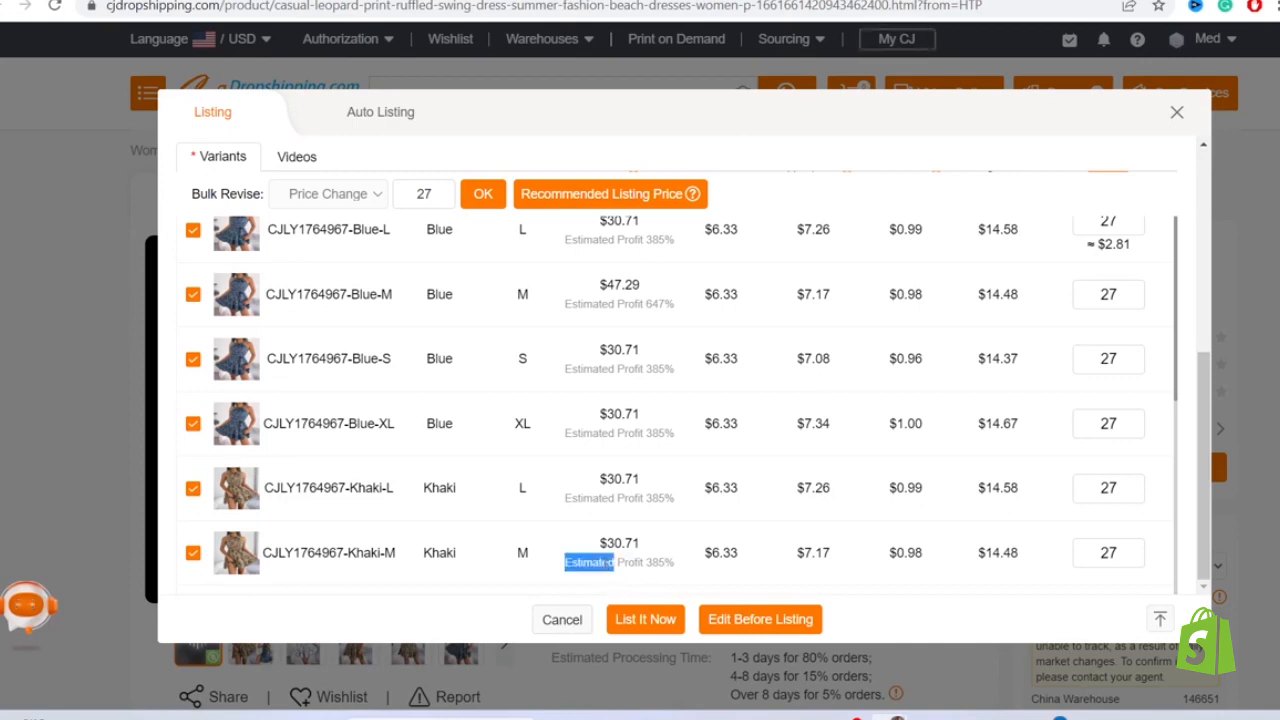
pyautogui.tripleClick(605, 564)
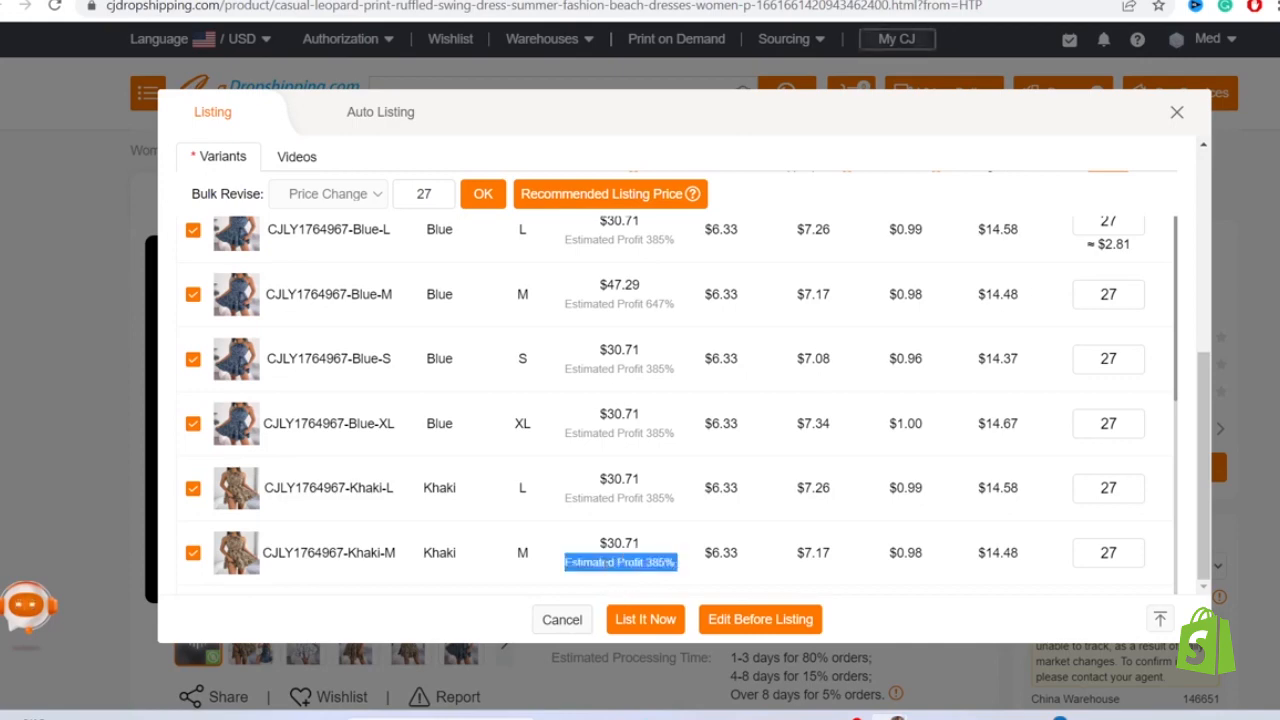
pyautogui.click(451, 597)
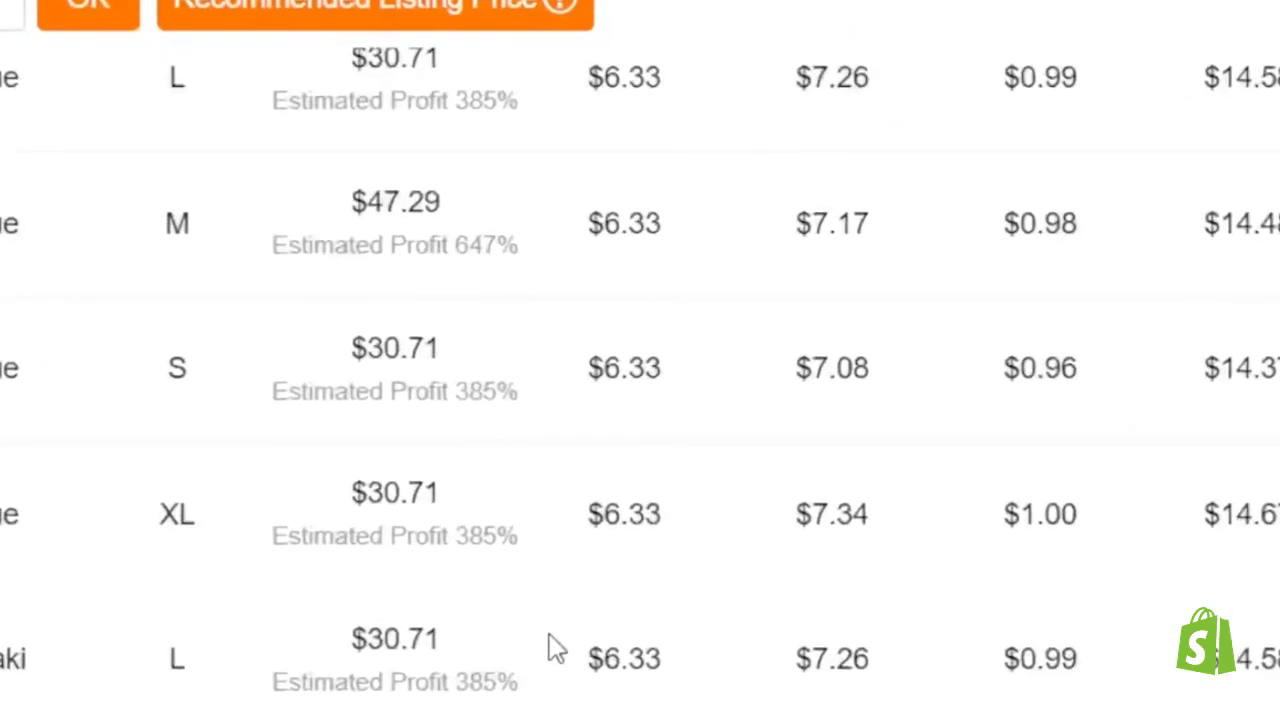
# - List the dress to the connected Shopify store immediately and read the listing status notice
pyautogui.click(425, 632)
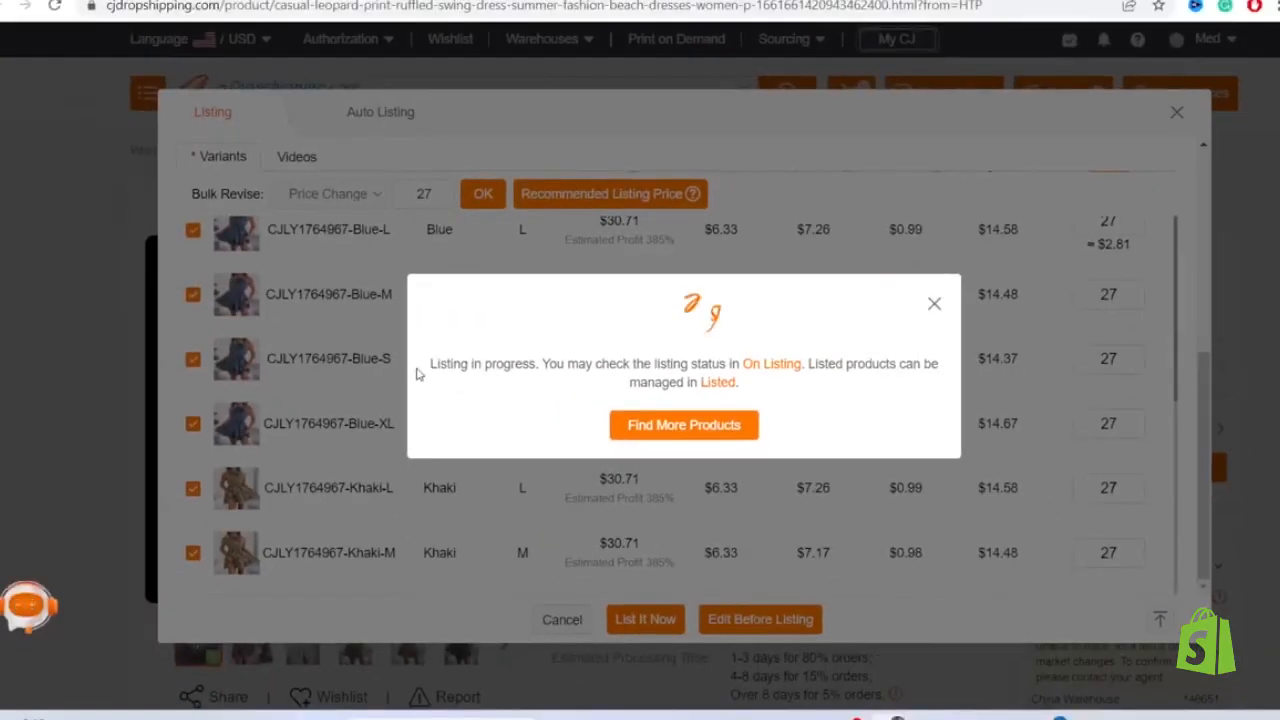
pyautogui.moveTo(414, 371); pyautogui.dragTo(808, 391)
pyautogui.click(806, 394)
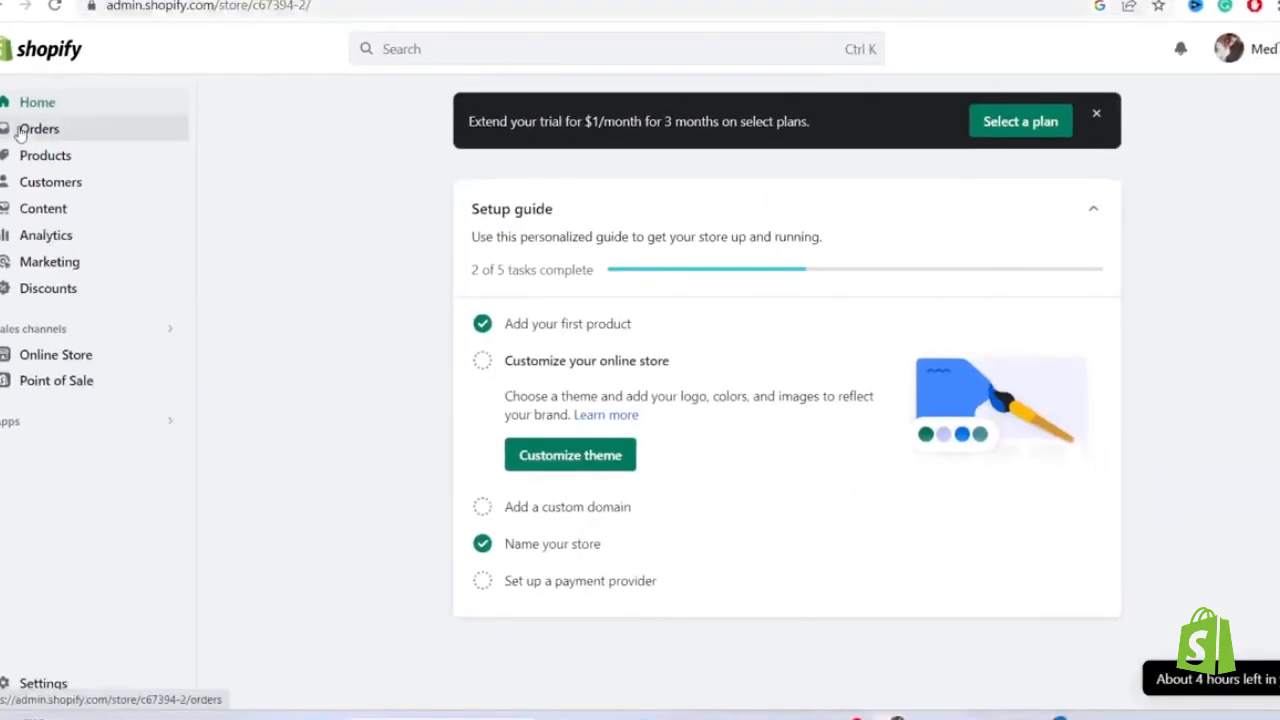
# - Go to the products in the Shopify admin and preview the listed leopard print dress in the online store
pyautogui.click(80, 345)
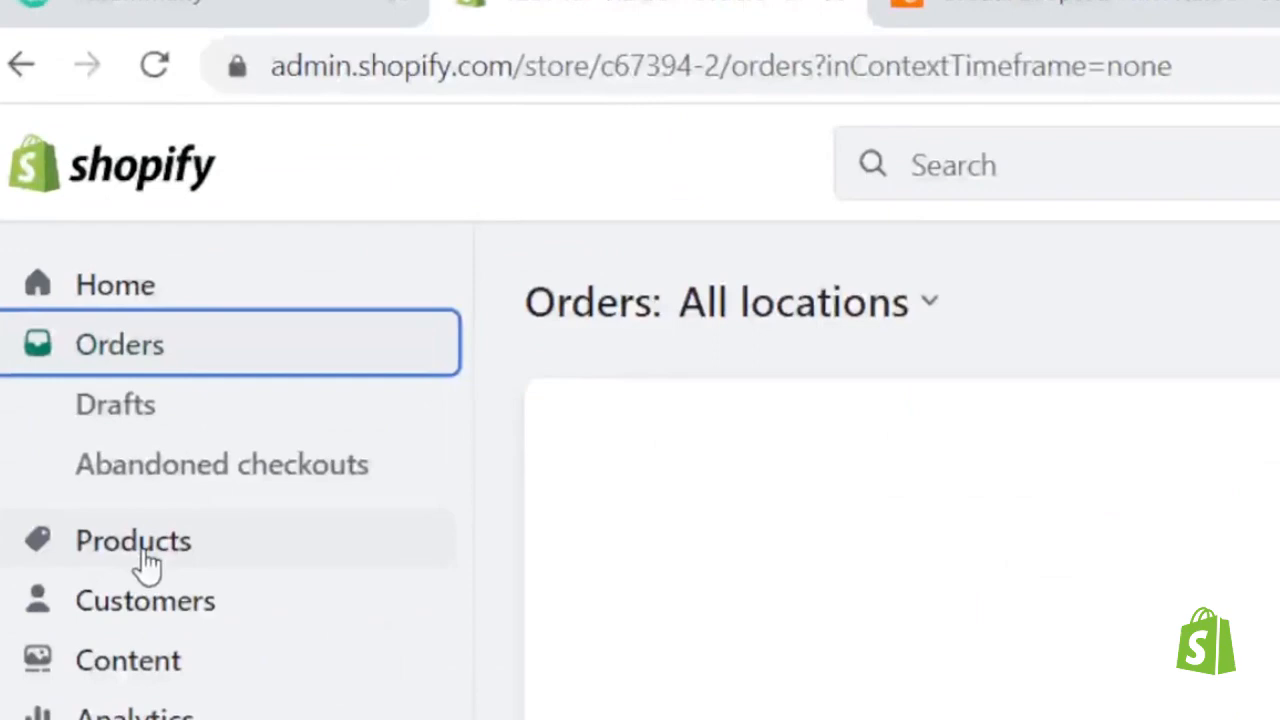
pyautogui.click(145, 563)
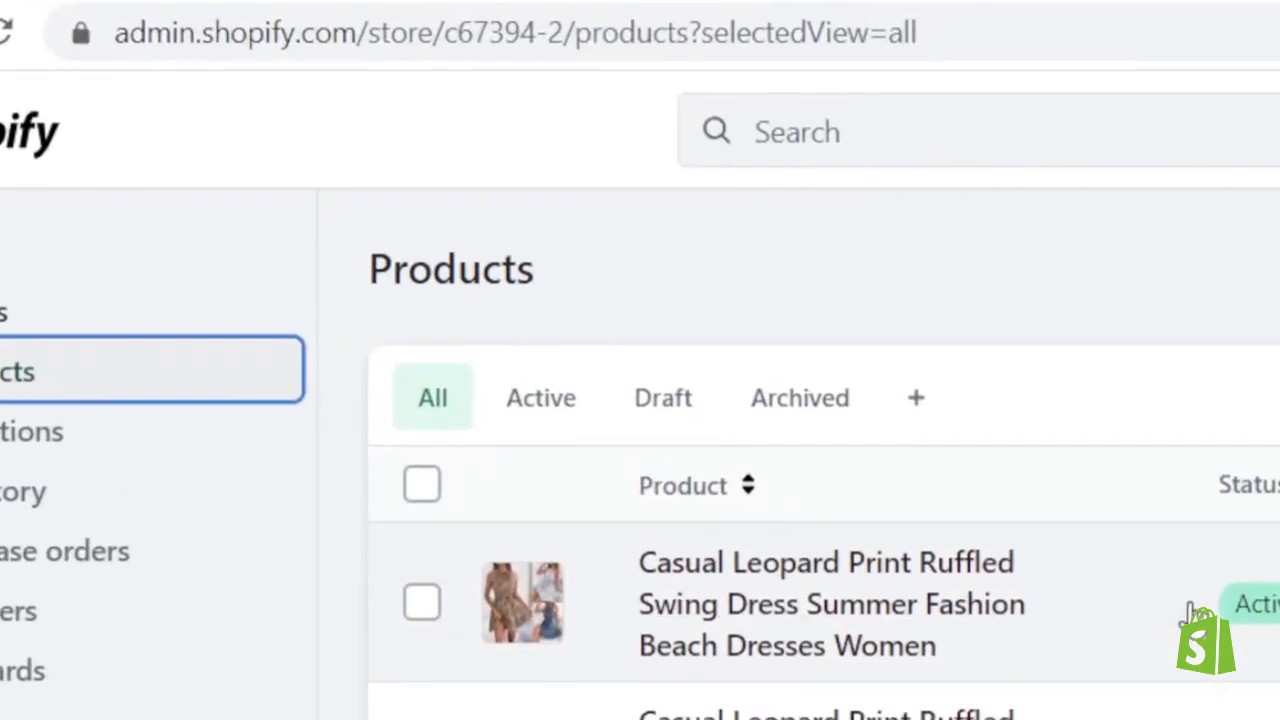
pyautogui.click(1276, 637)
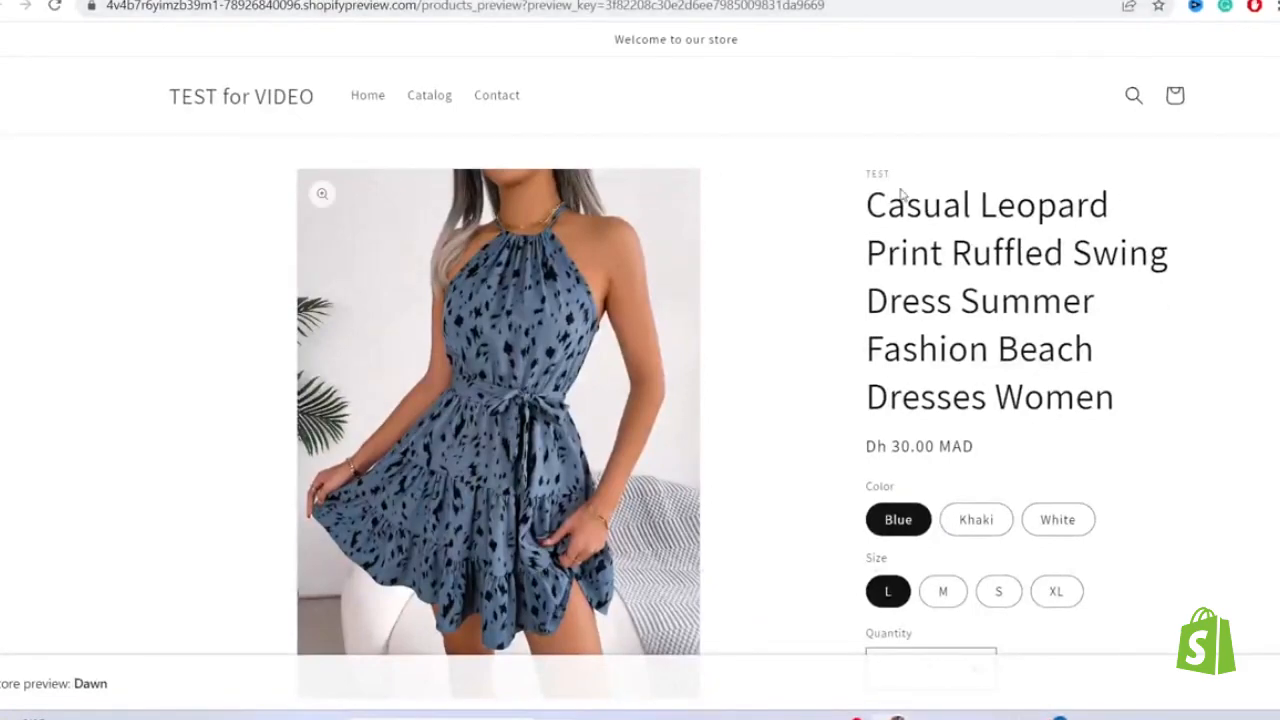
# - Examine the imported title, images and size chart on the dress's store preview page
pyautogui.scroll(-5, 900, 194)
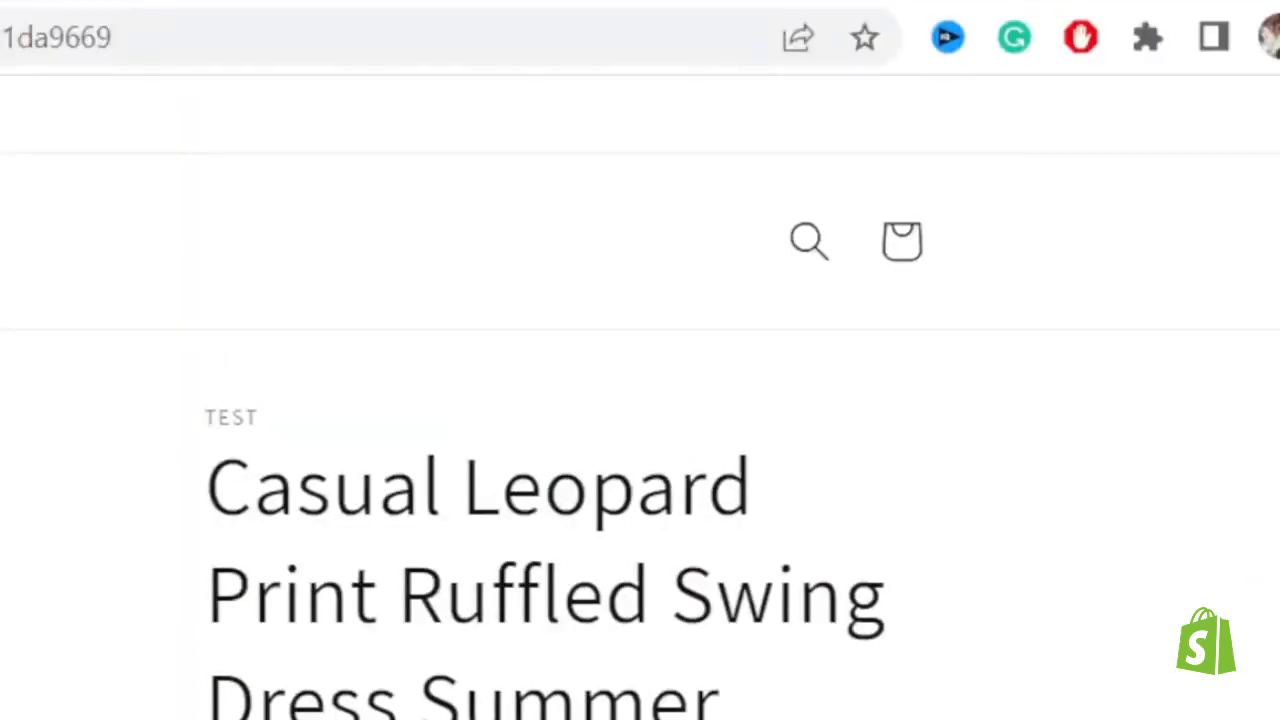
pyautogui.scroll(-10, 640, 400)
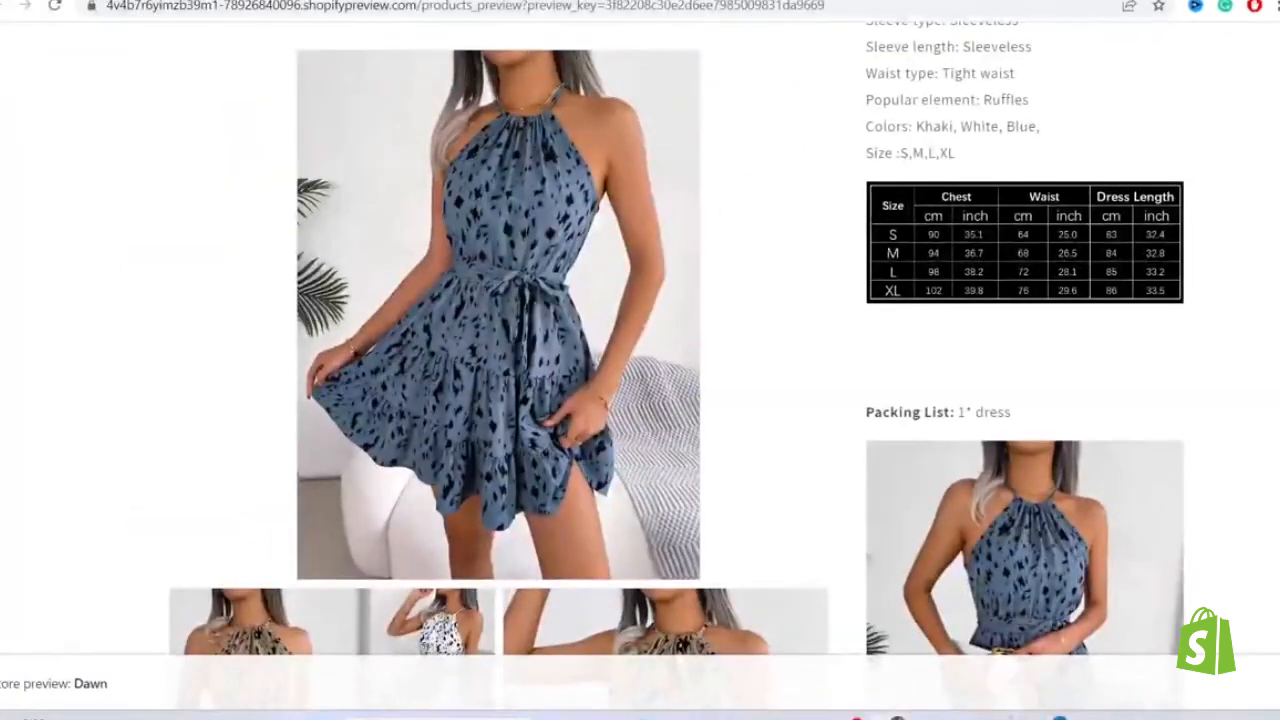
pyautogui.scroll(10, 862, 209)
pyautogui.moveTo(850, 215); pyautogui.dragTo(1068, 380)
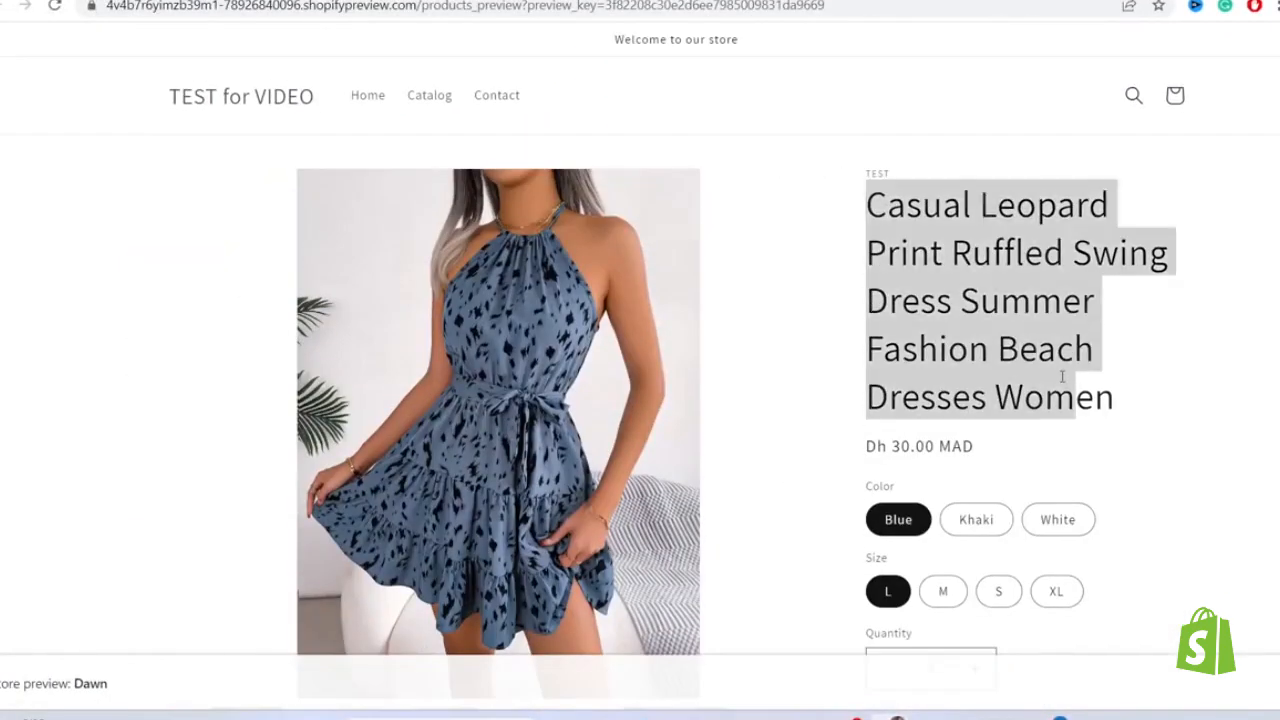
pyautogui.click(1063, 377)
pyautogui.click(420, 0)
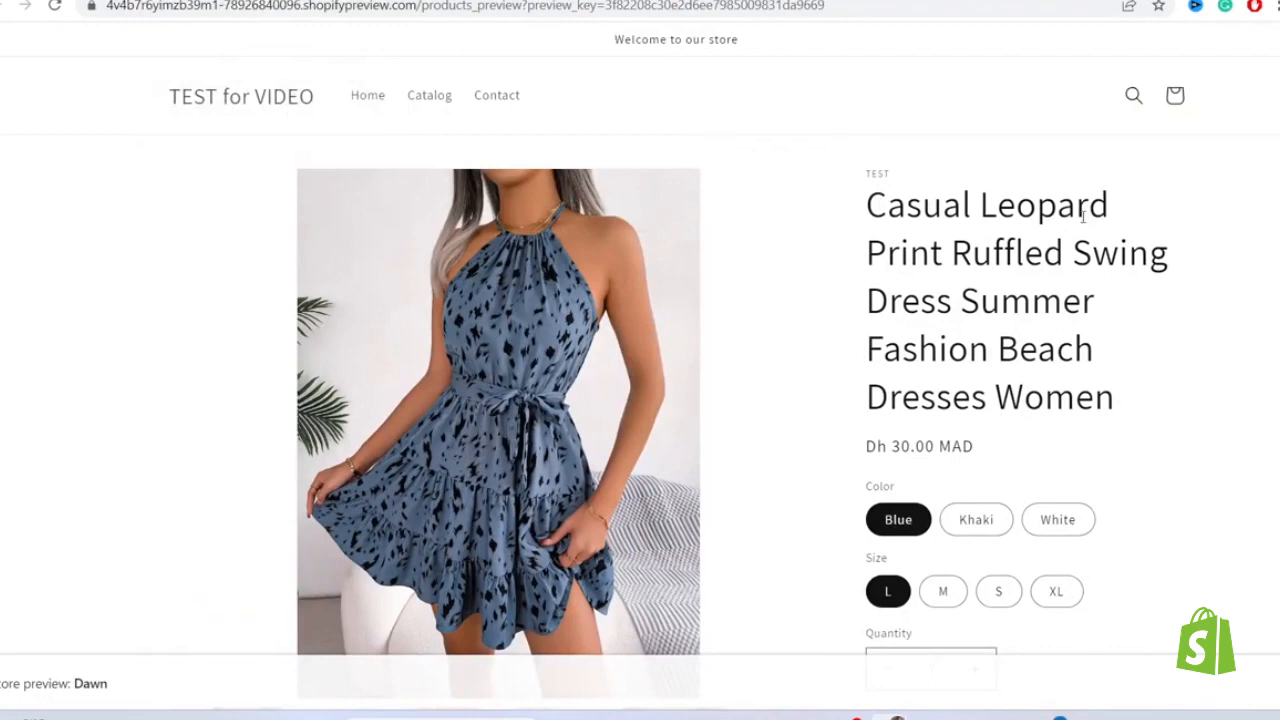
pyautogui.scroll(-1, 614, 39)
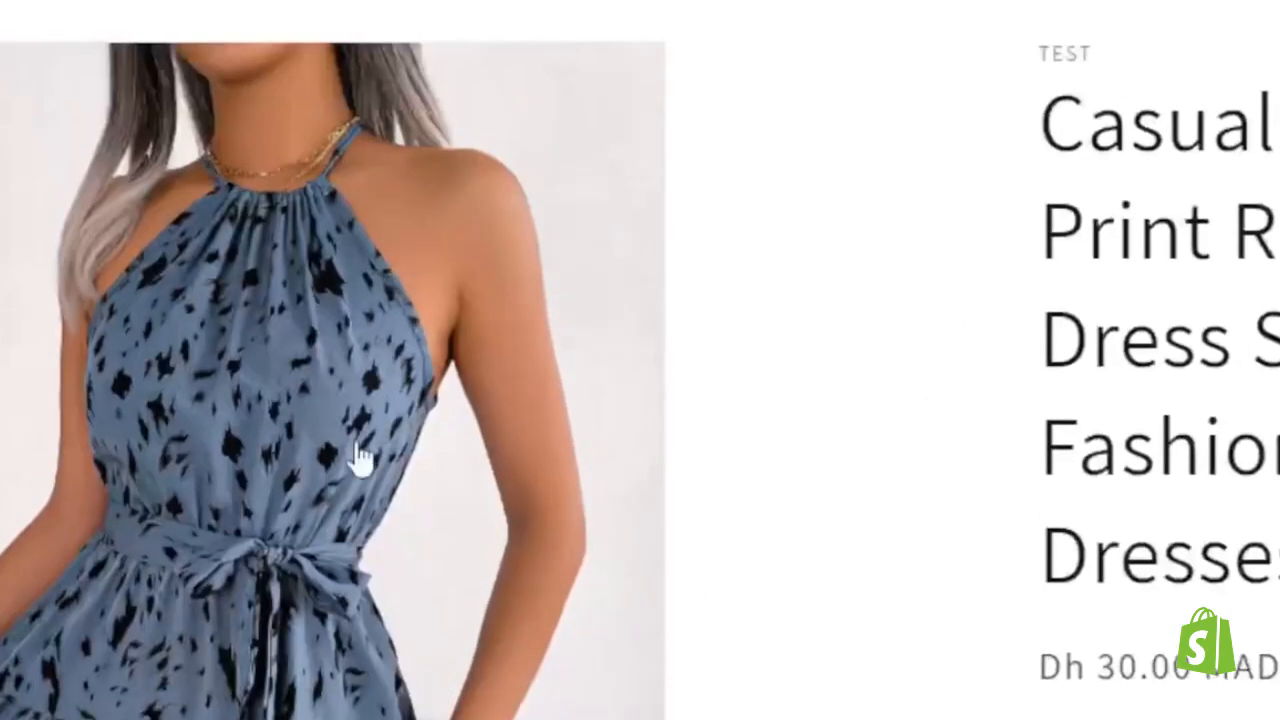
pyautogui.scroll(1, 237, 217)
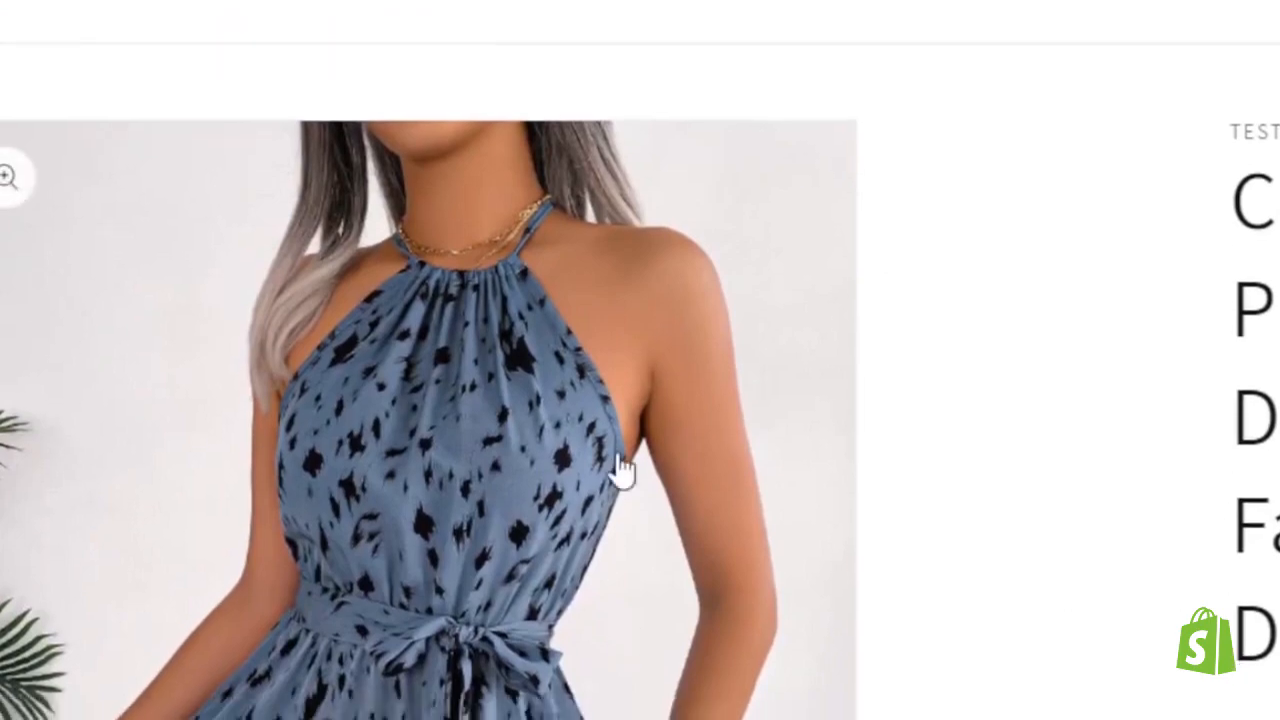
pyautogui.scroll(-2, 620, 468)
pyautogui.scroll(1, 429, 206)
pyautogui.scroll(1, 640, 360)
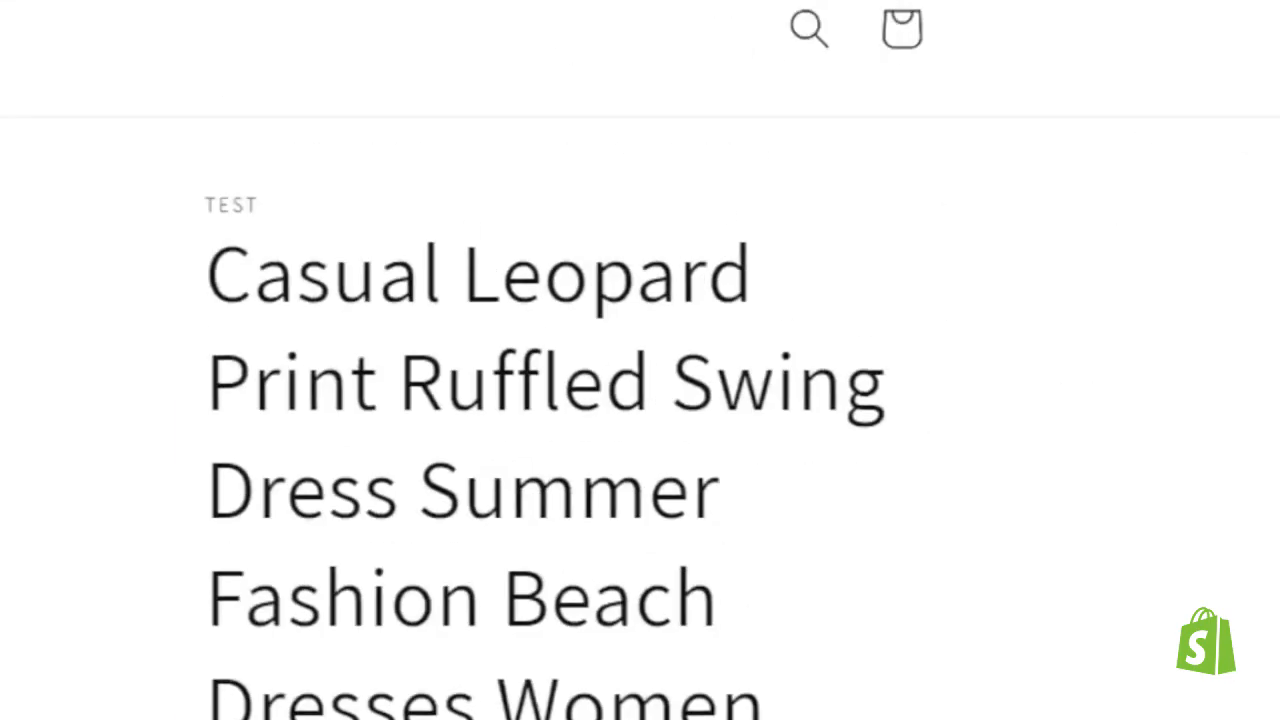
pyautogui.scroll(-7, 640, 360)
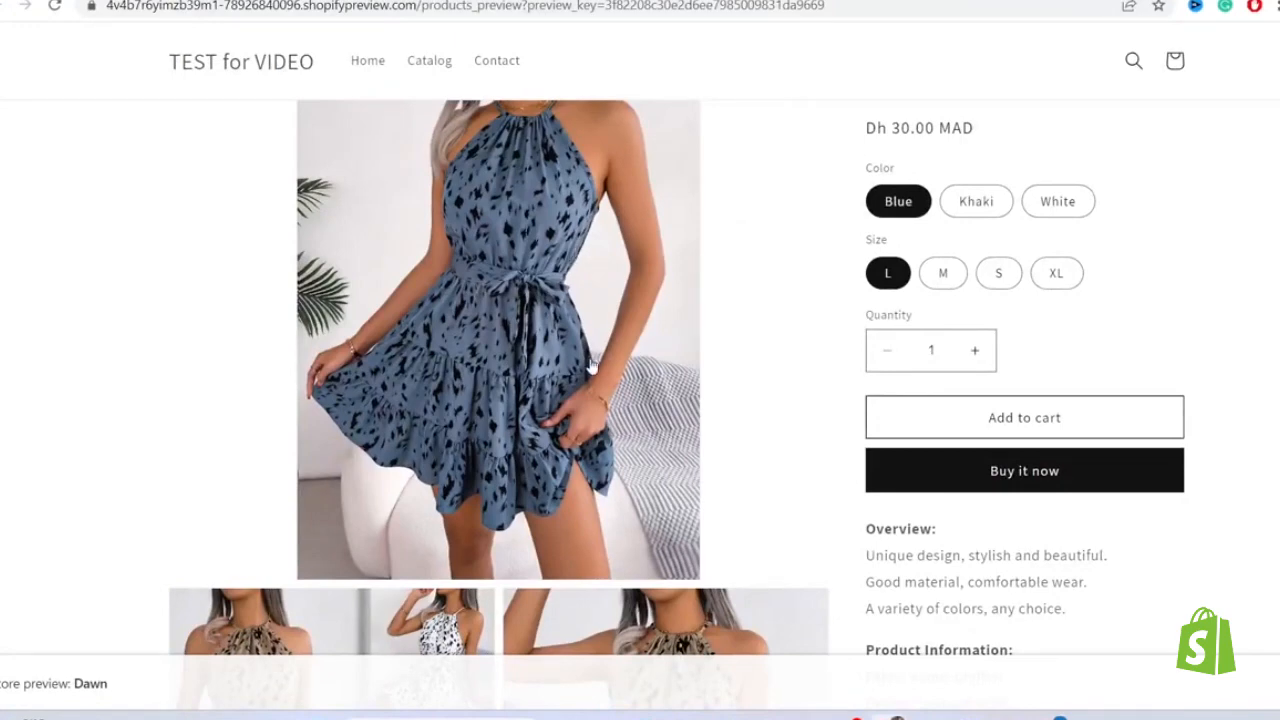
# - Check the price, product information and title text on the dress's store preview page
pyautogui.tripleClick(941, 124)
pyautogui.click(784, 136)
pyautogui.scroll(-2, 1024, 400)
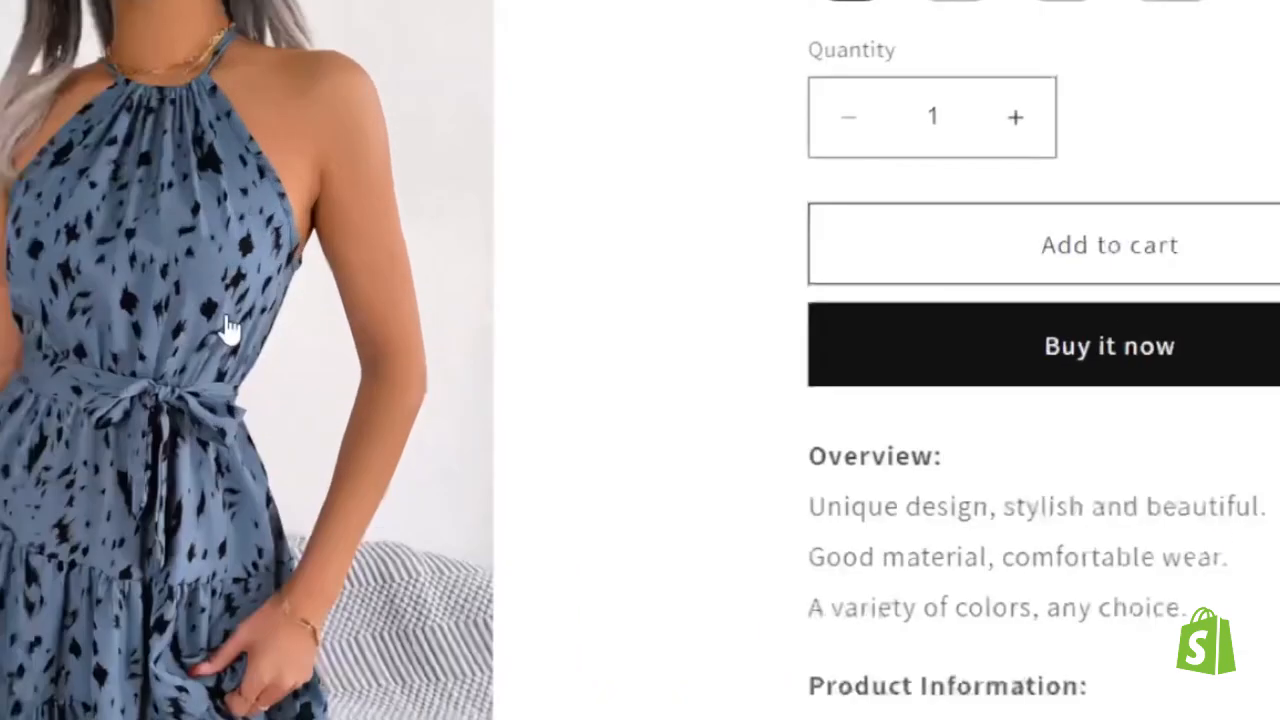
pyautogui.scroll(-3, 1006, 283)
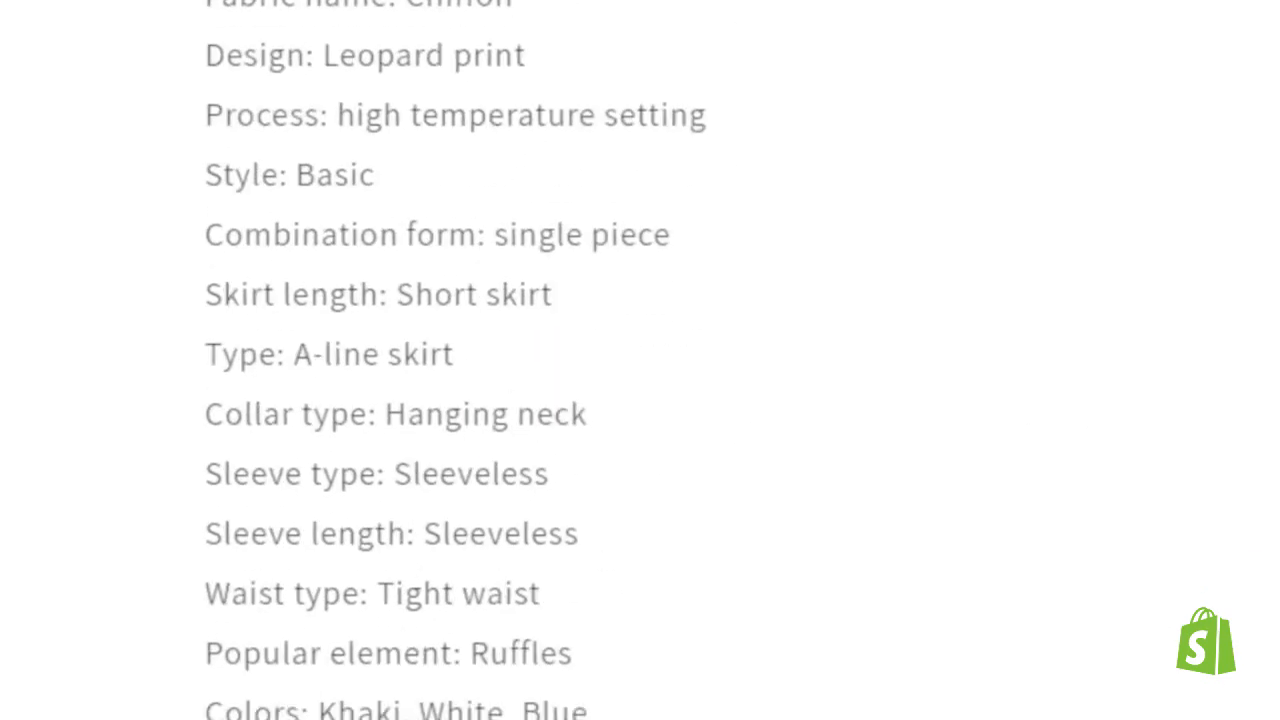
pyautogui.moveTo(494, 634); pyautogui.dragTo(265, 5)
pyautogui.click(414, 634)
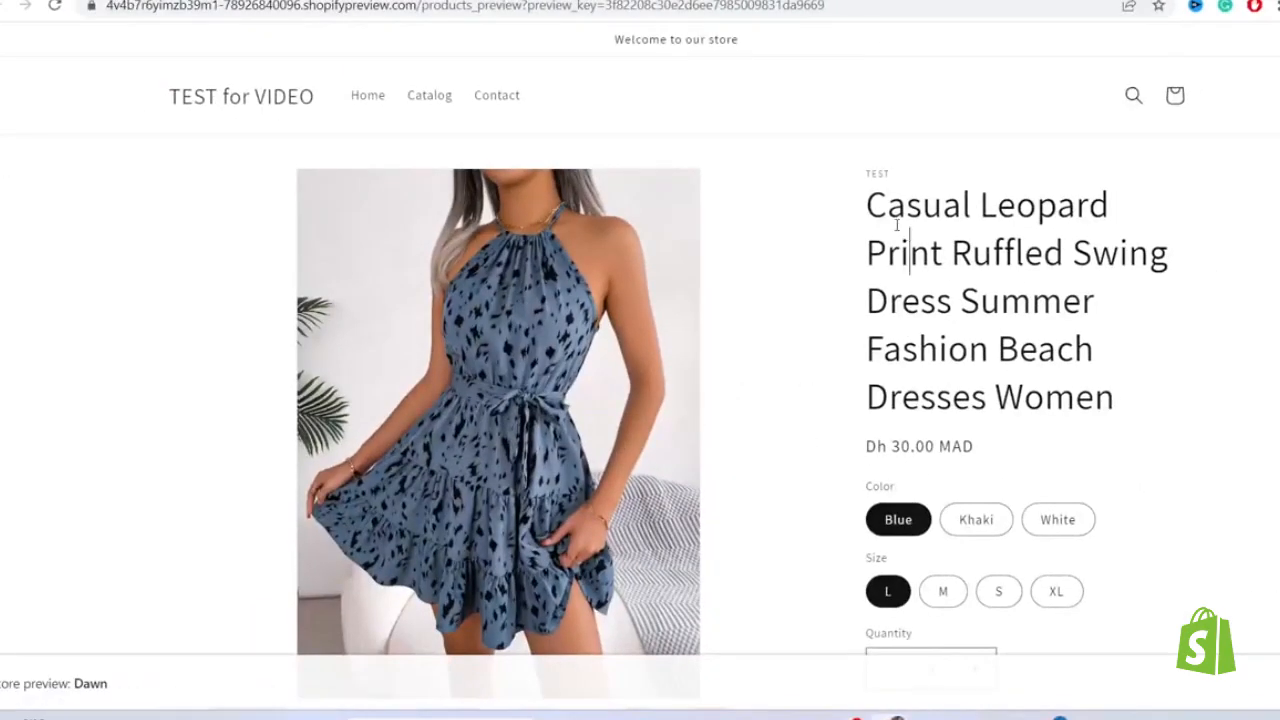
pyautogui.moveTo(865, 203)
pyautogui.mouseDown()
pyautogui.moveTo(1144, 399)
pyautogui.moveTo(958, 236)
pyautogui.moveTo(866, 208)
pyautogui.mouseUp()
pyautogui.click(868, 208)
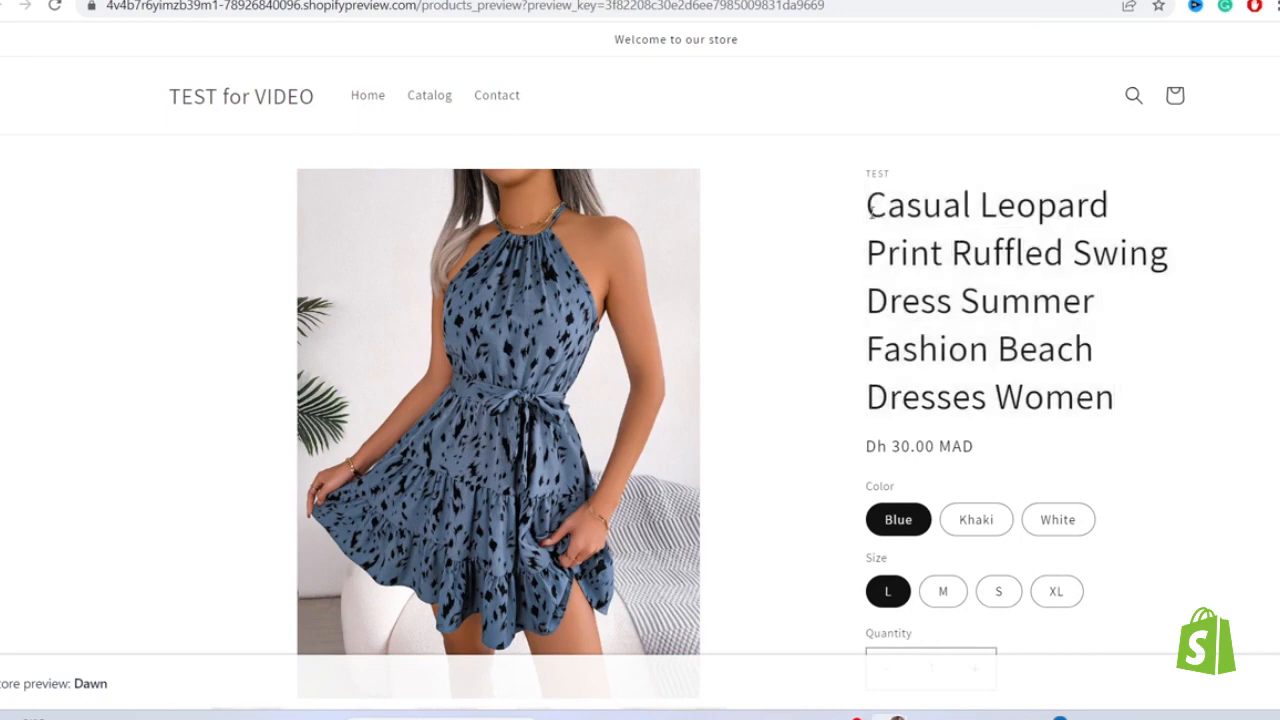